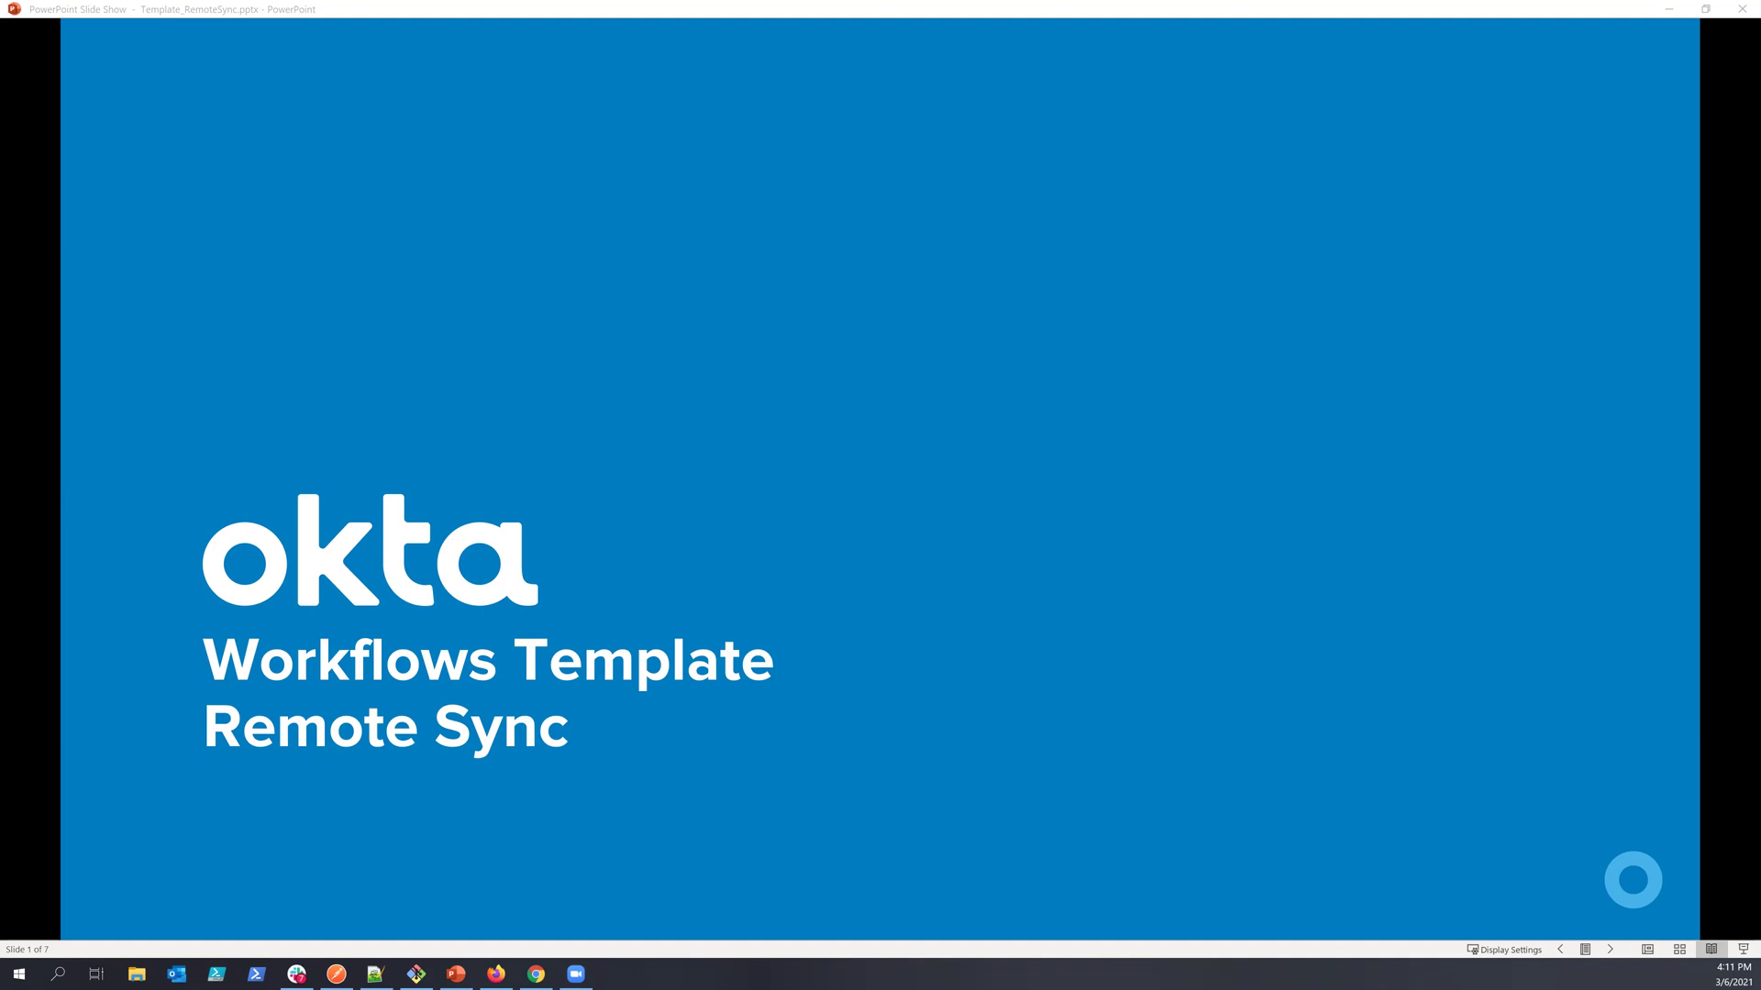
Advance the slide show from the title slide to slide 2, 'Remote Sync Use Case'
click(77, 132)
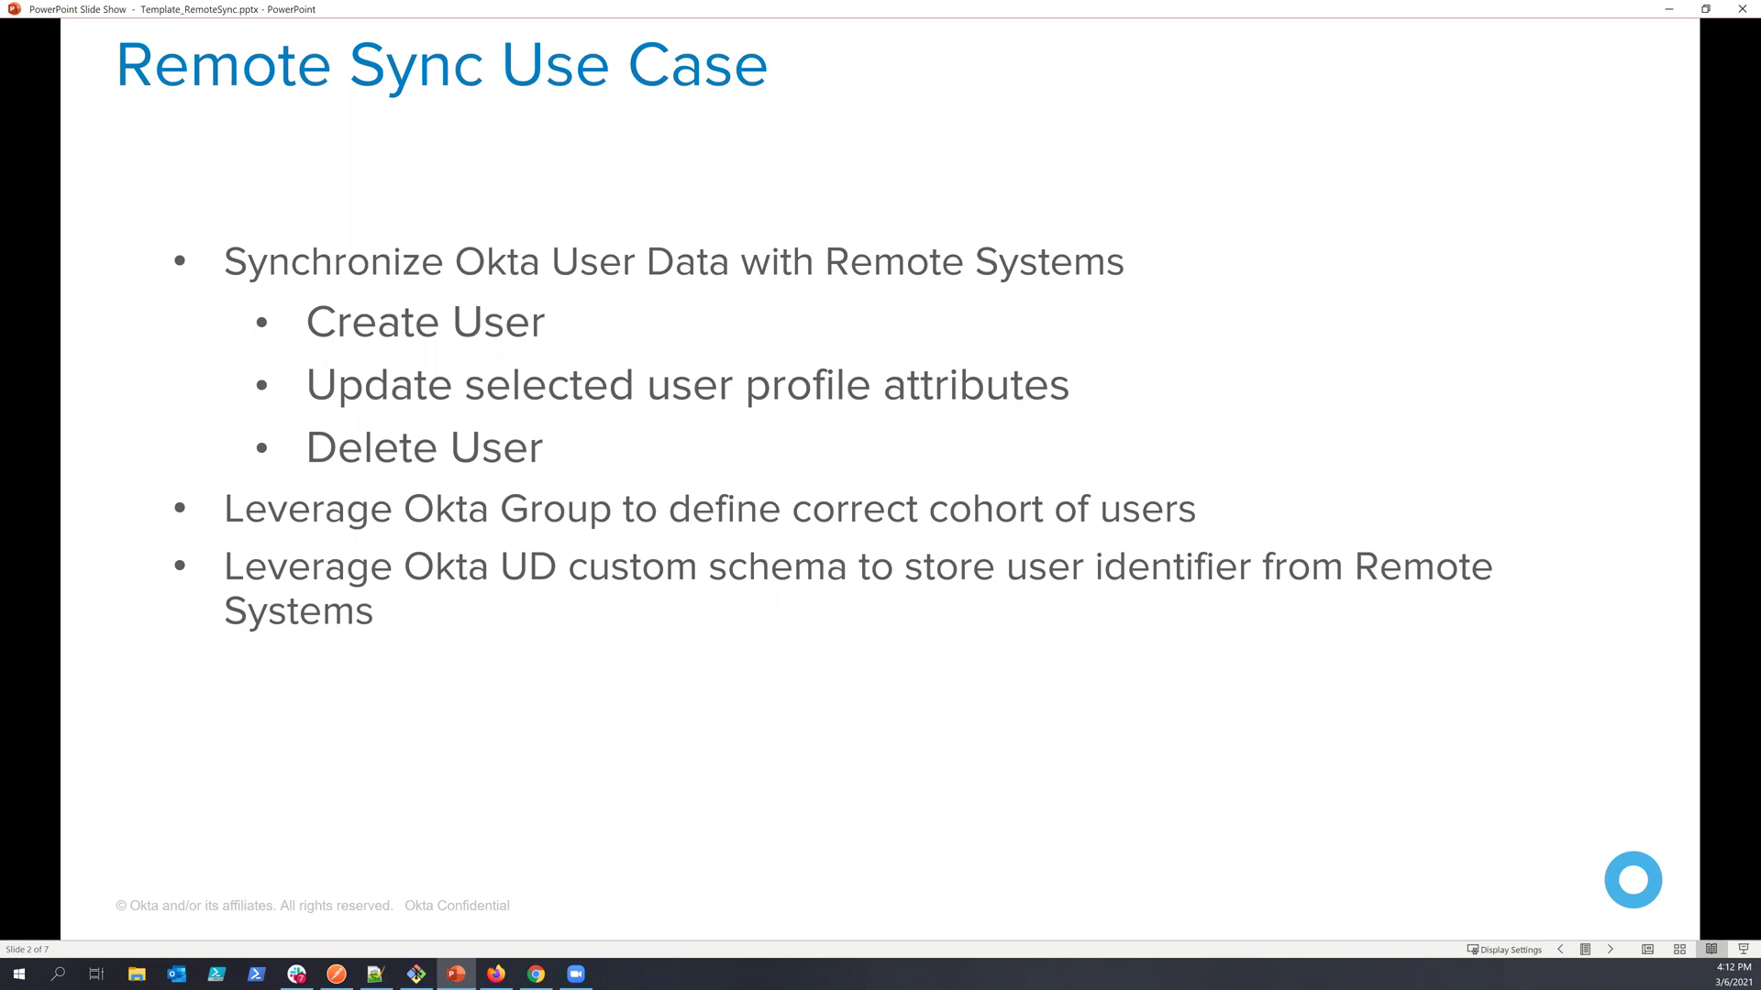
Move on to slide 3 of 7, the Okta Event Triggers flowcharts
click(1523, 101)
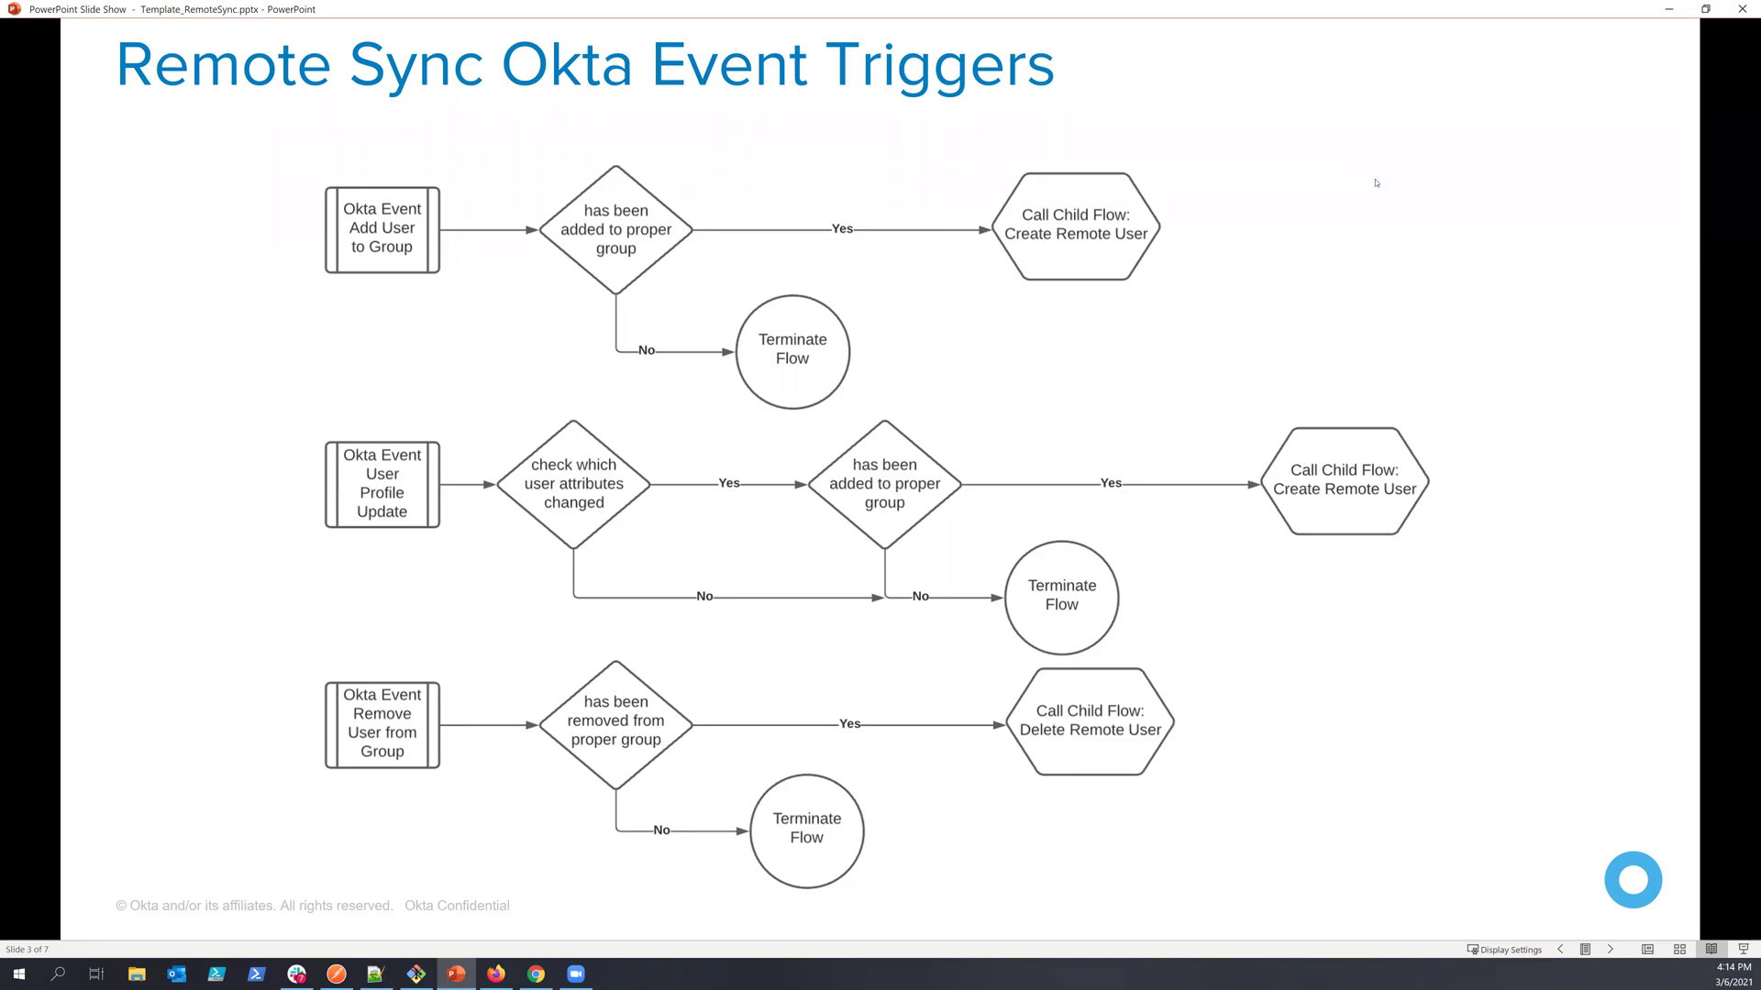
Step through slides 4, 5 and 6: Create, Update and Delete Remote User
click(1307, 187)
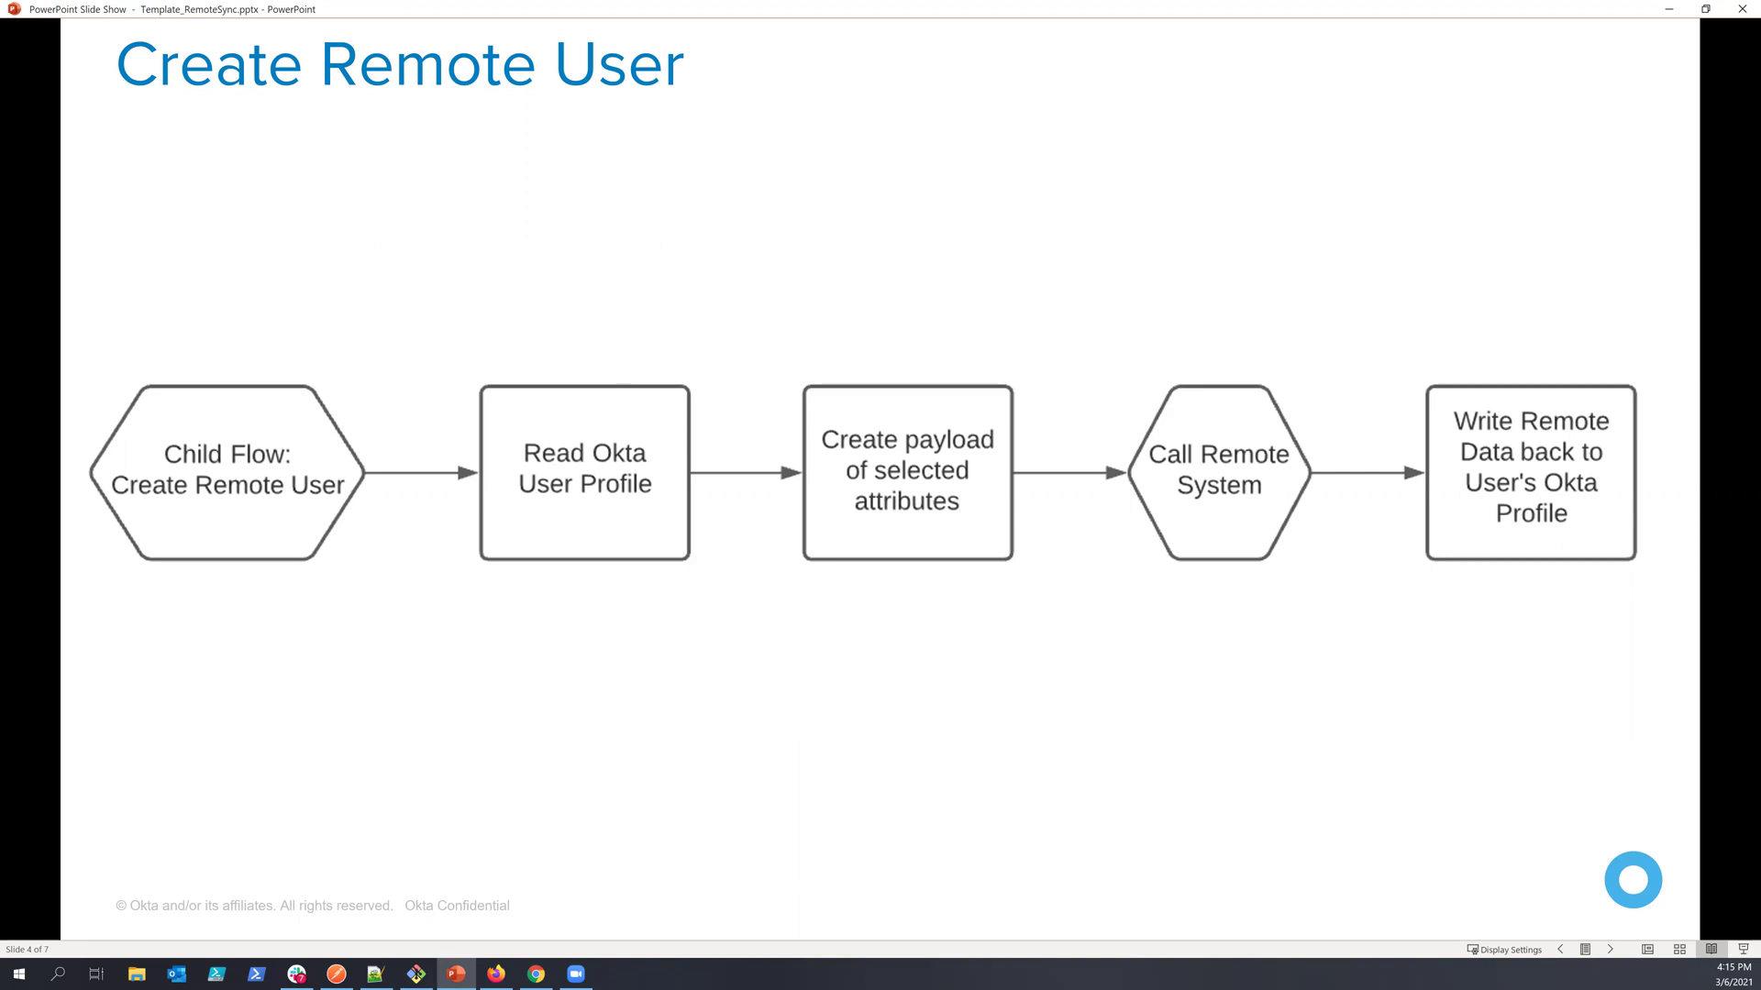
click(1037, 217)
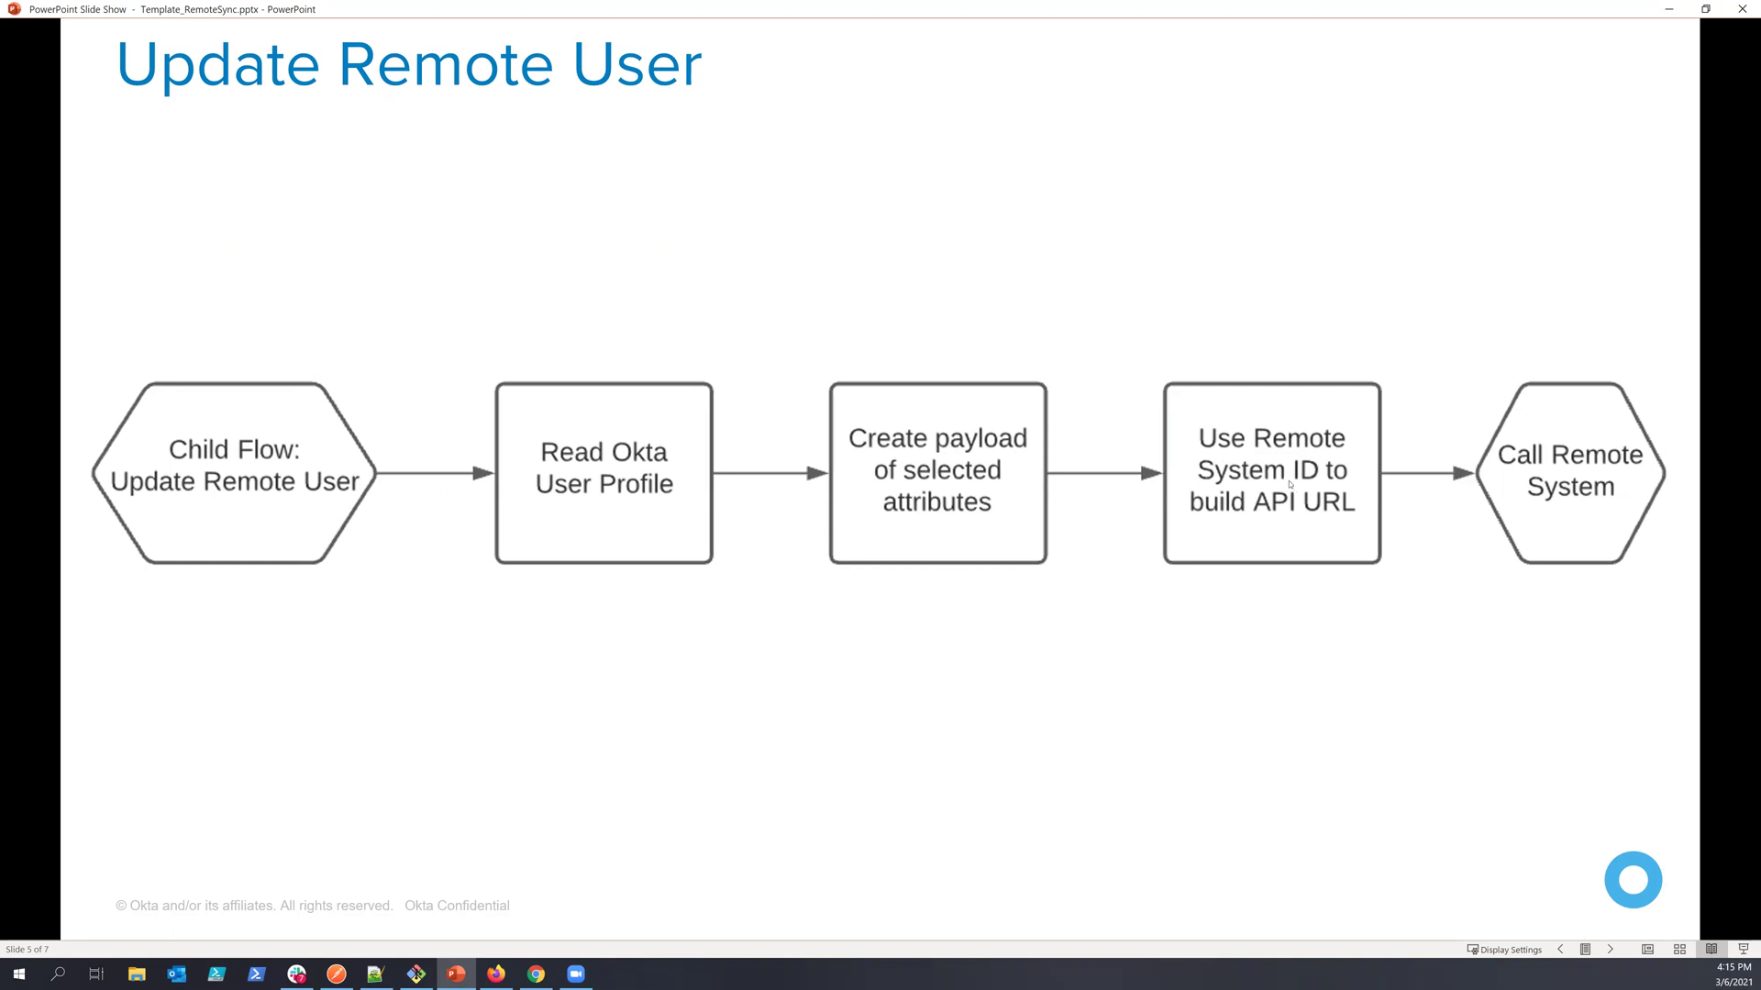
click(1290, 485)
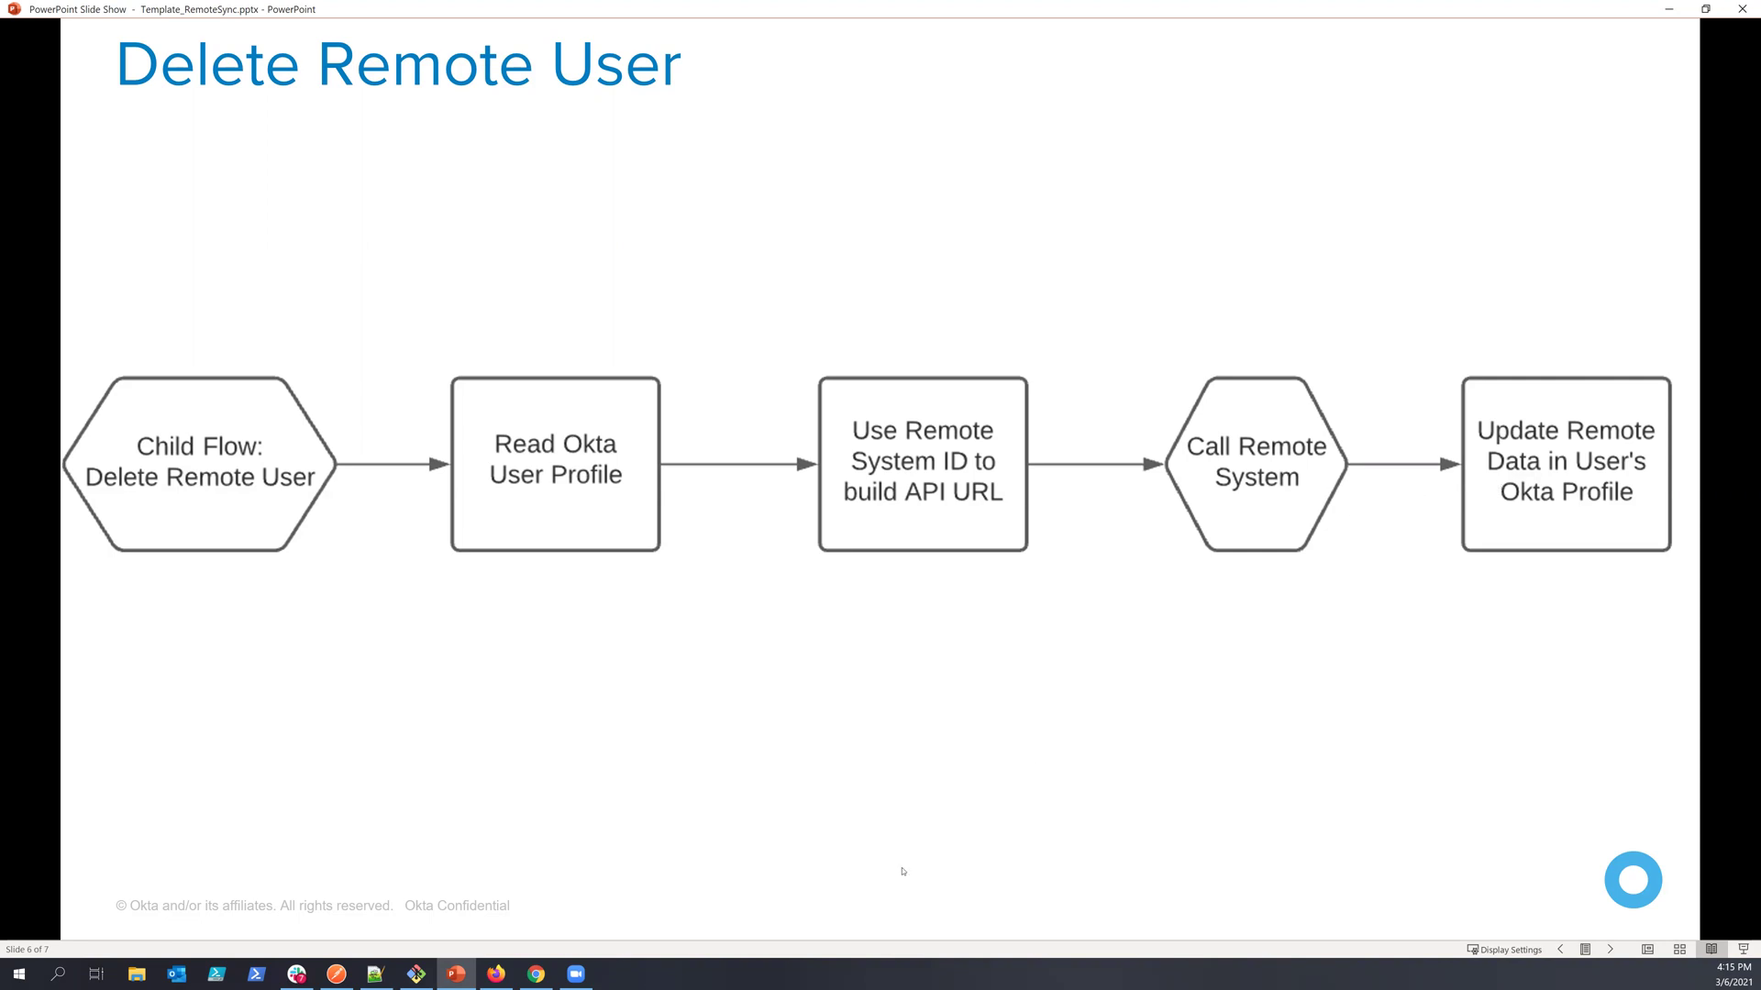
Search groups for 'api', add the user to API Provisioning Group, then reopen TP_RemoteSync flows
click(536, 973)
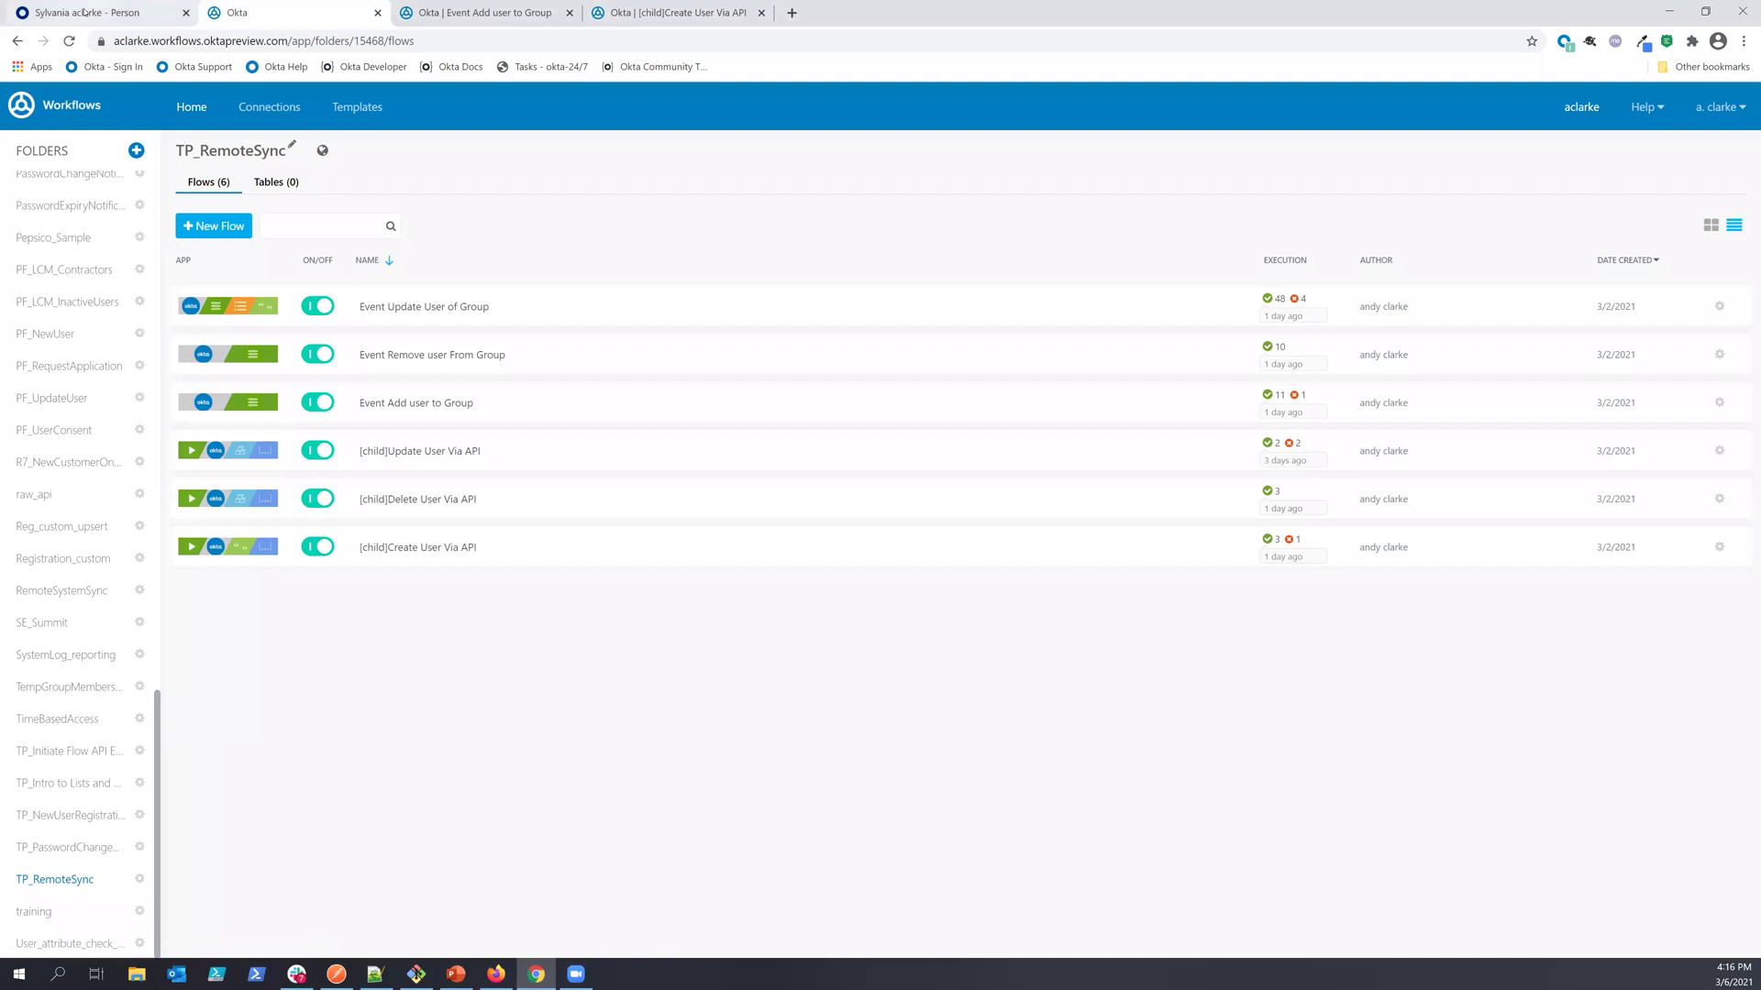
click(84, 13)
click(682, 484)
click(691, 478)
text(api)
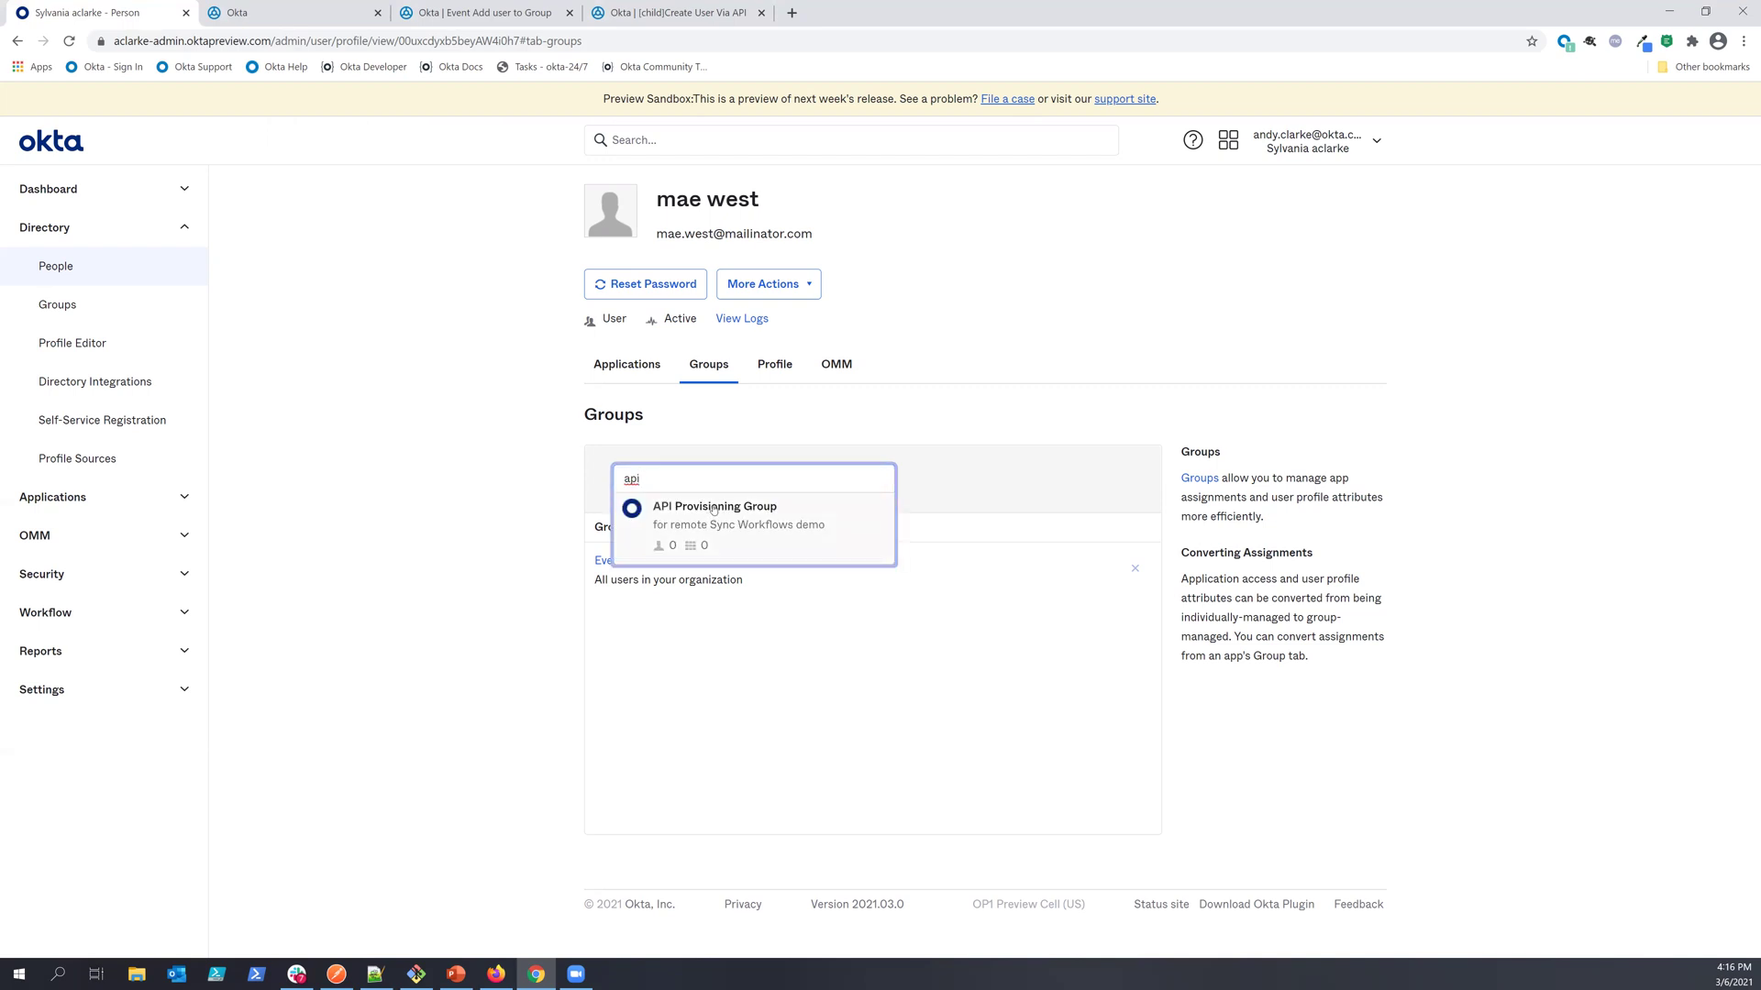
click(714, 510)
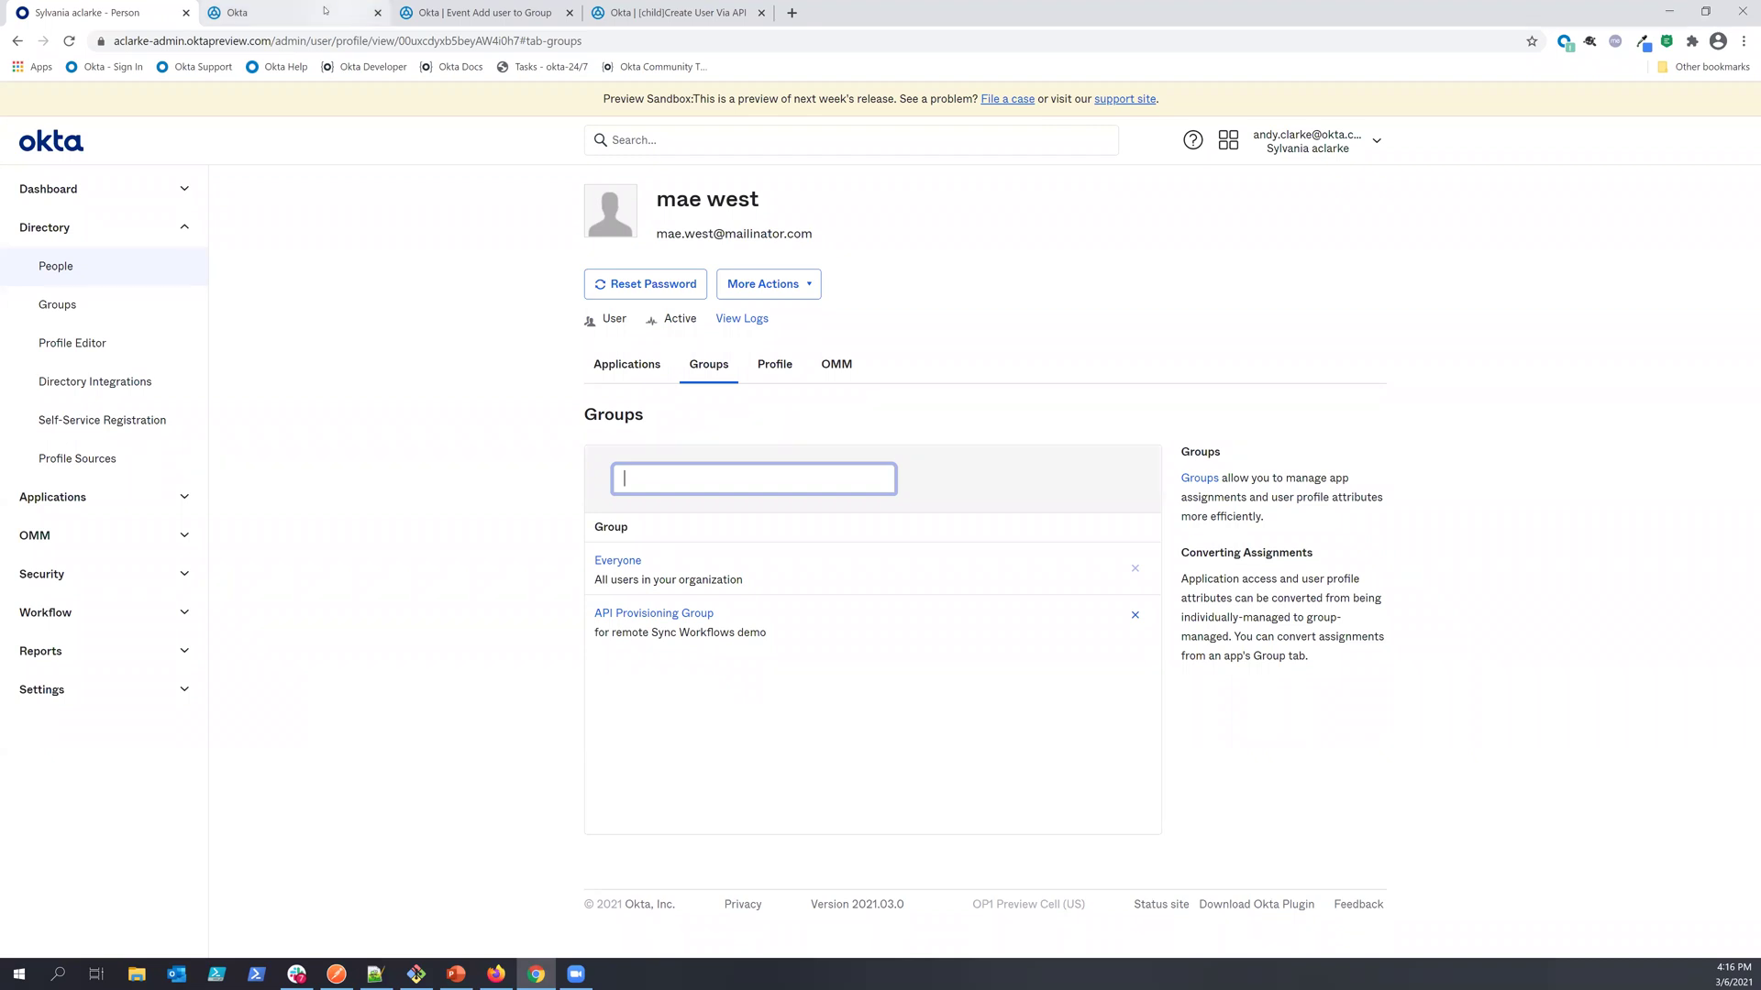
click(349, 10)
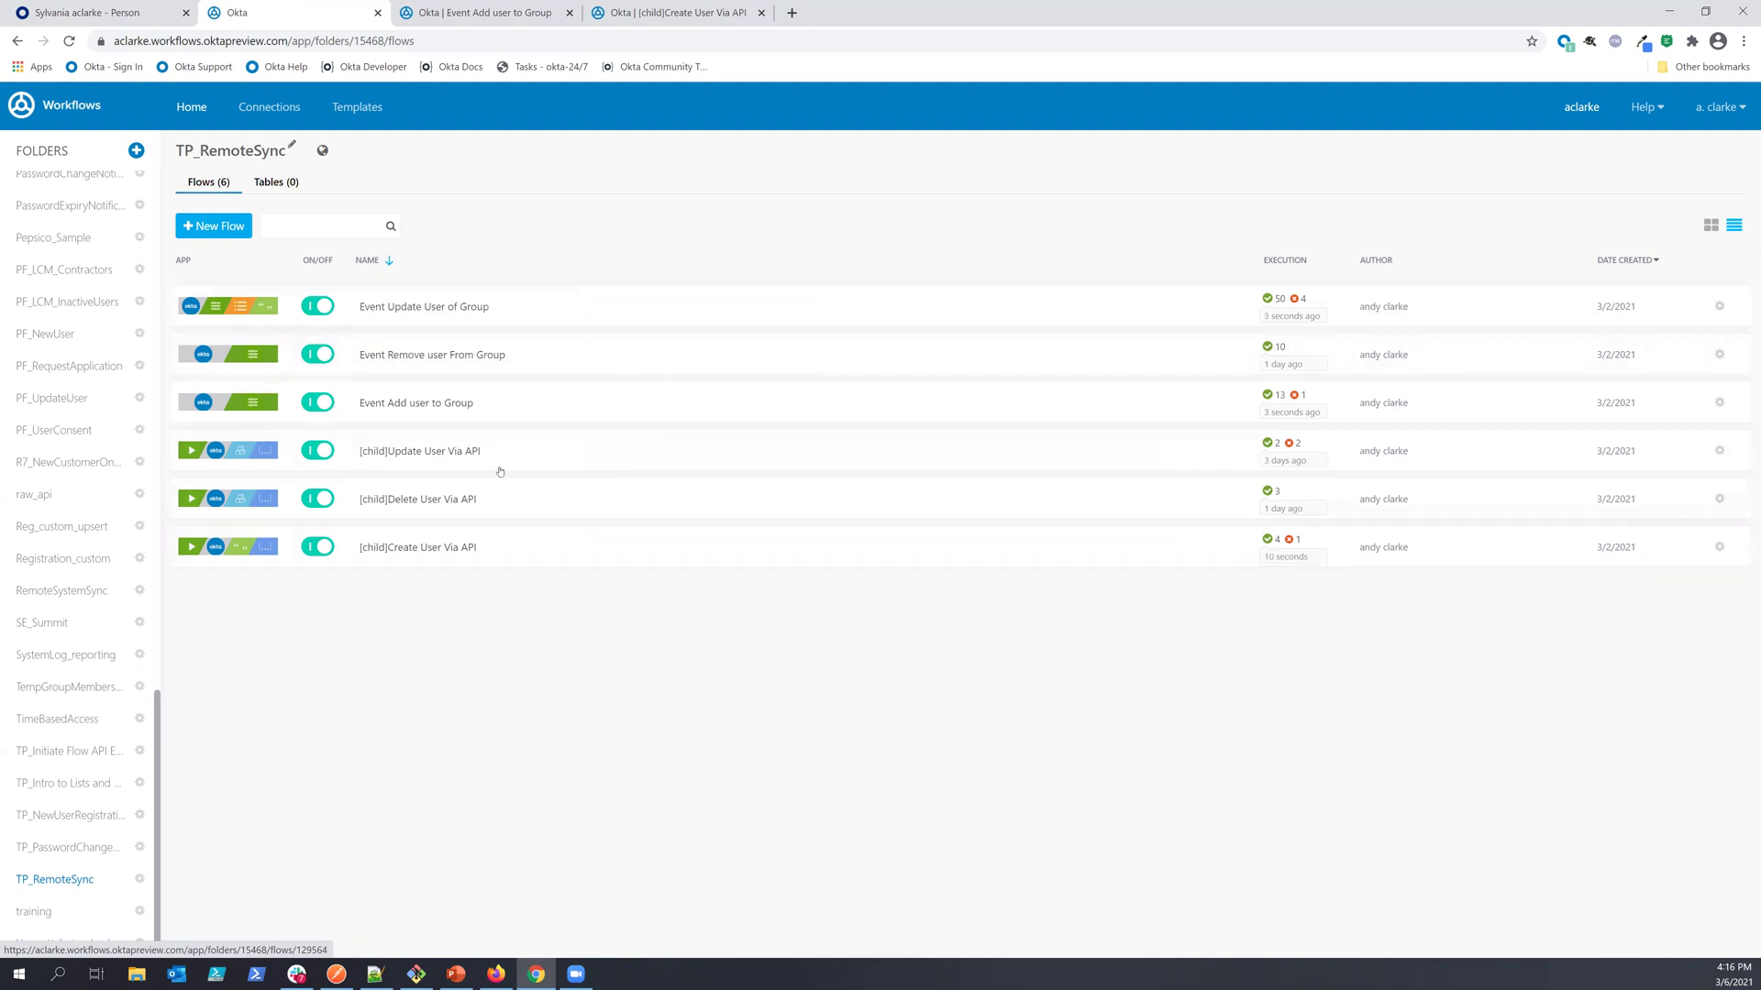
Open [child]Create User Via API and pan past Construct, Compose and Raw Request to Get
click(430, 406)
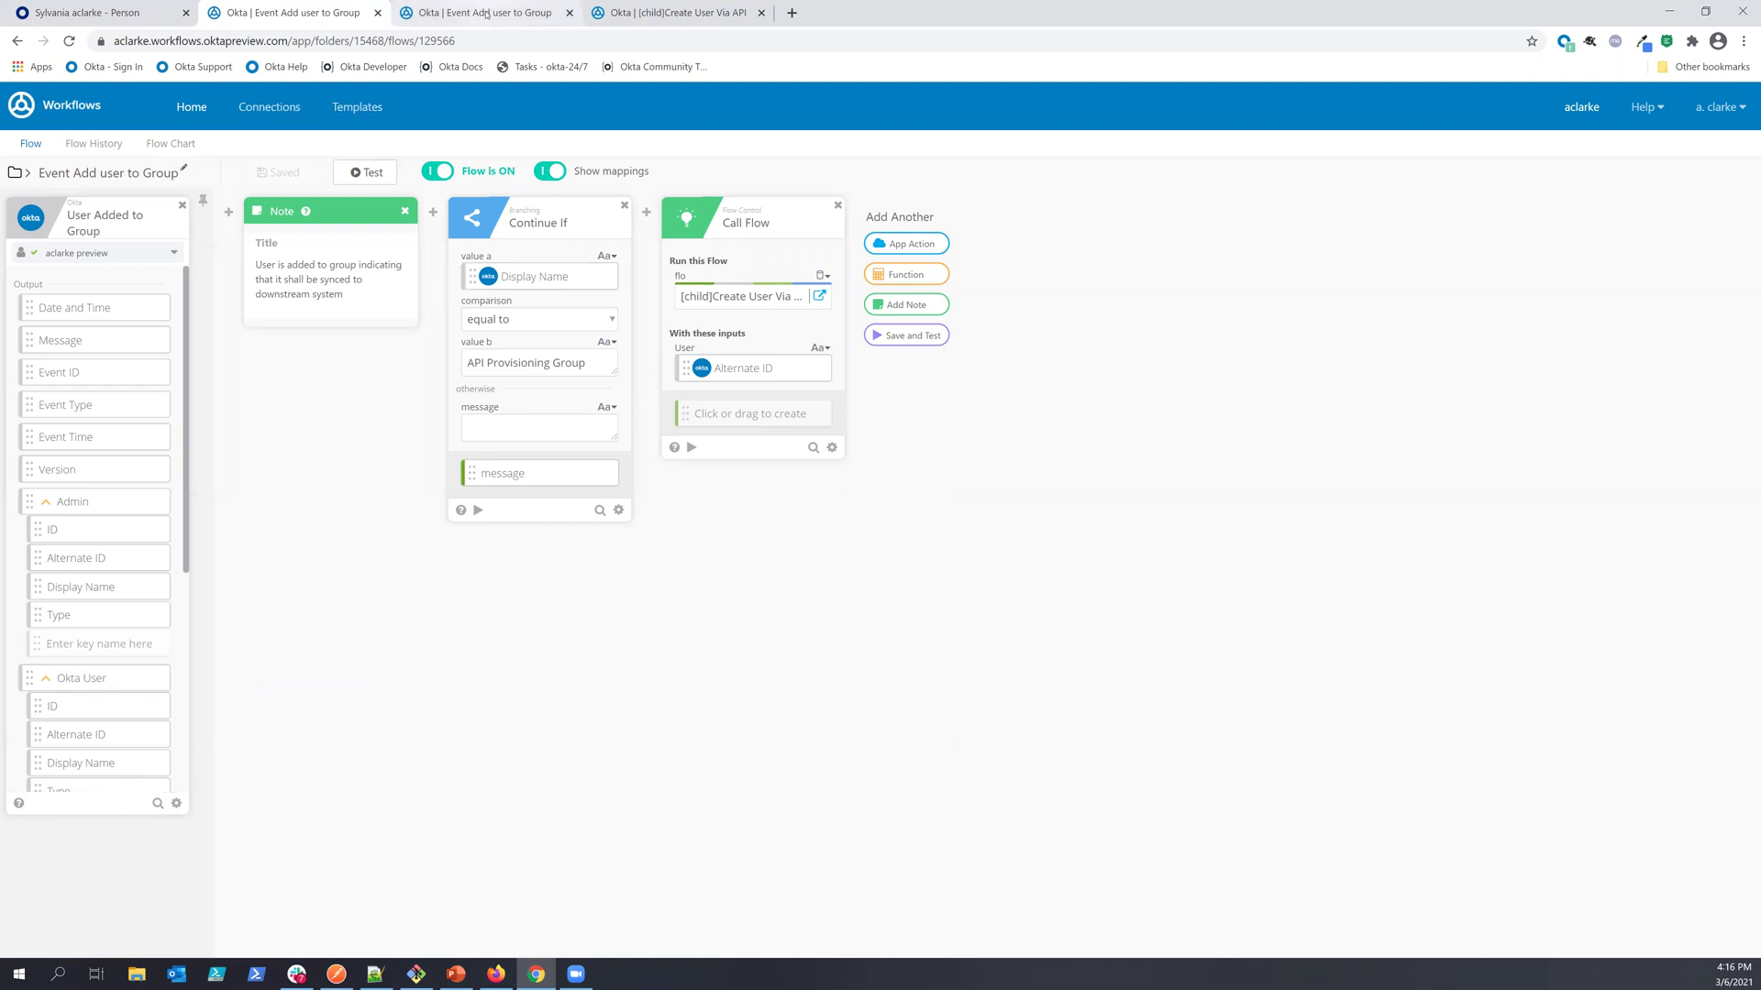
click(518, 15)
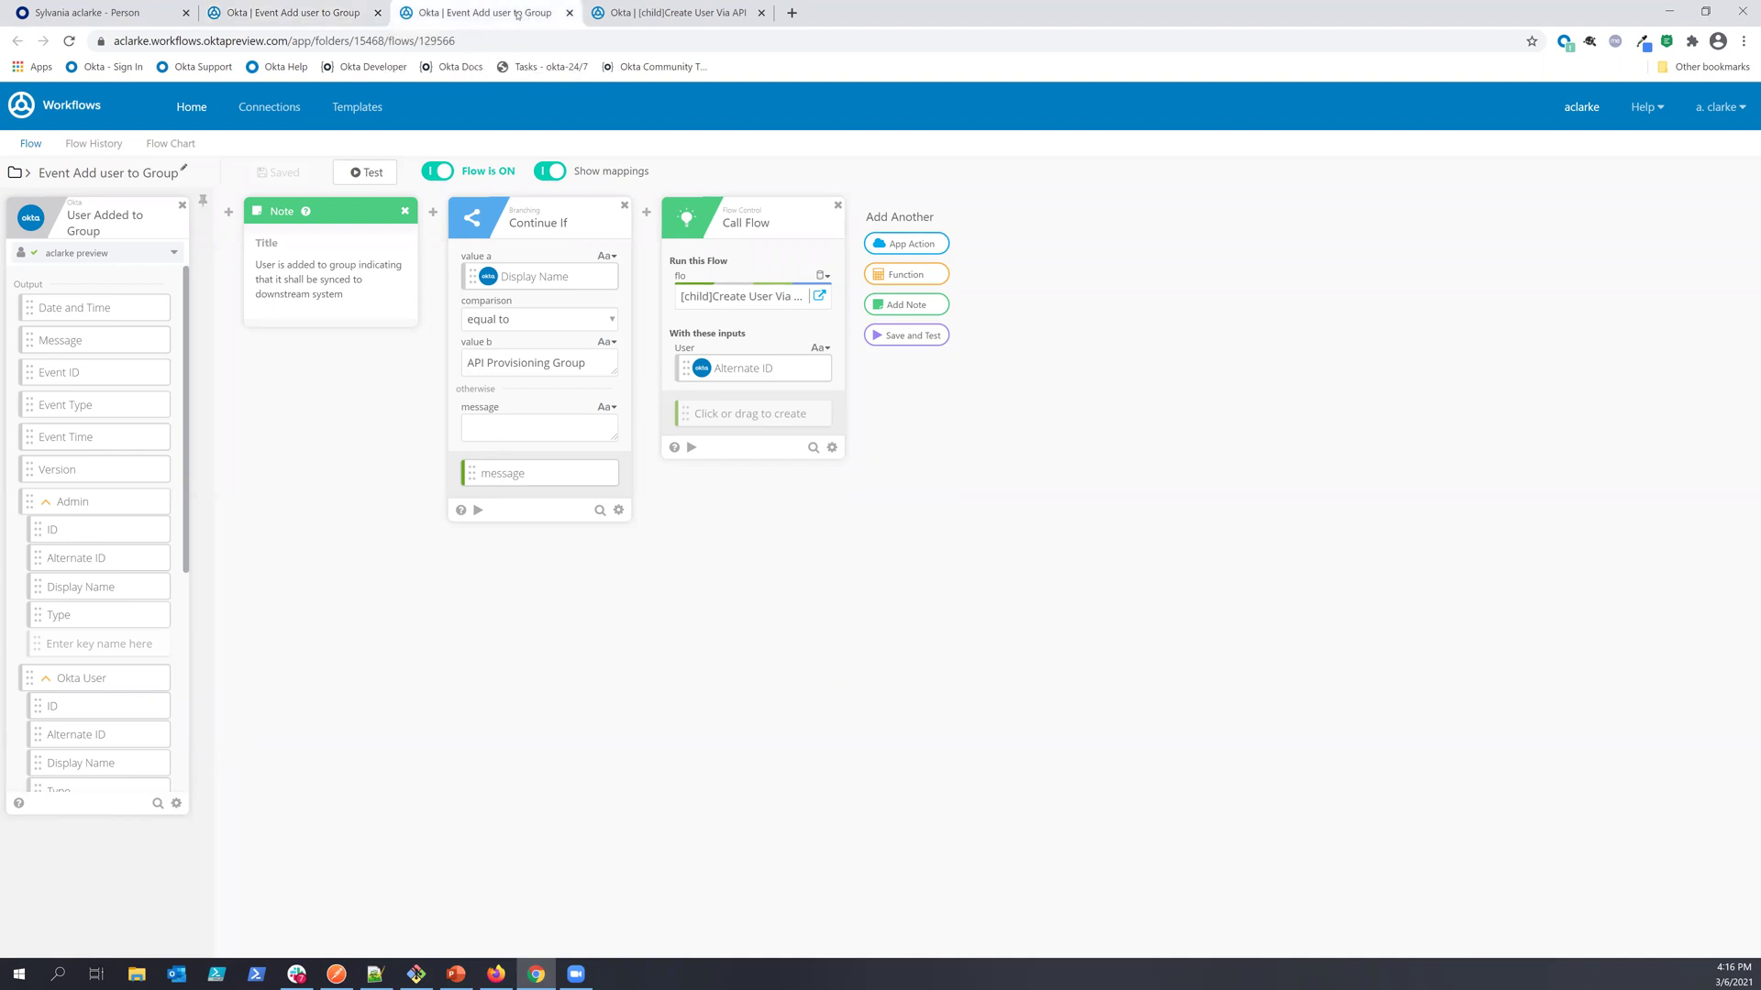
click(670, 12)
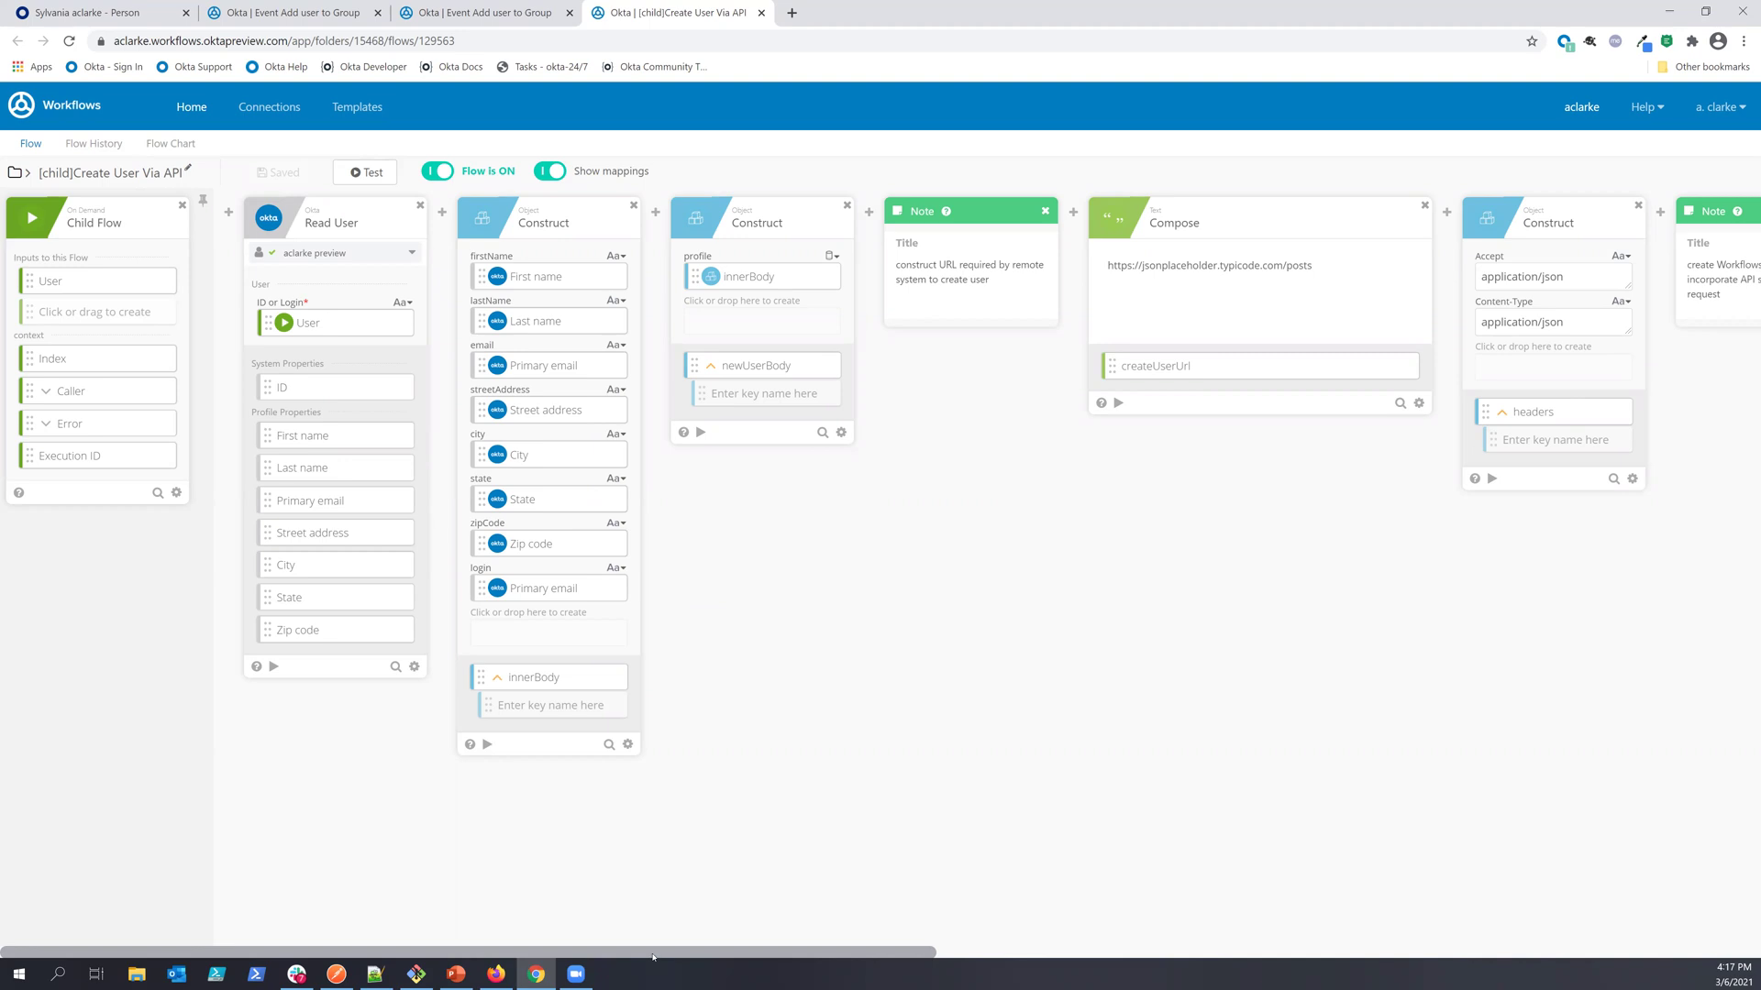
drag(706, 947, 1025, 947)
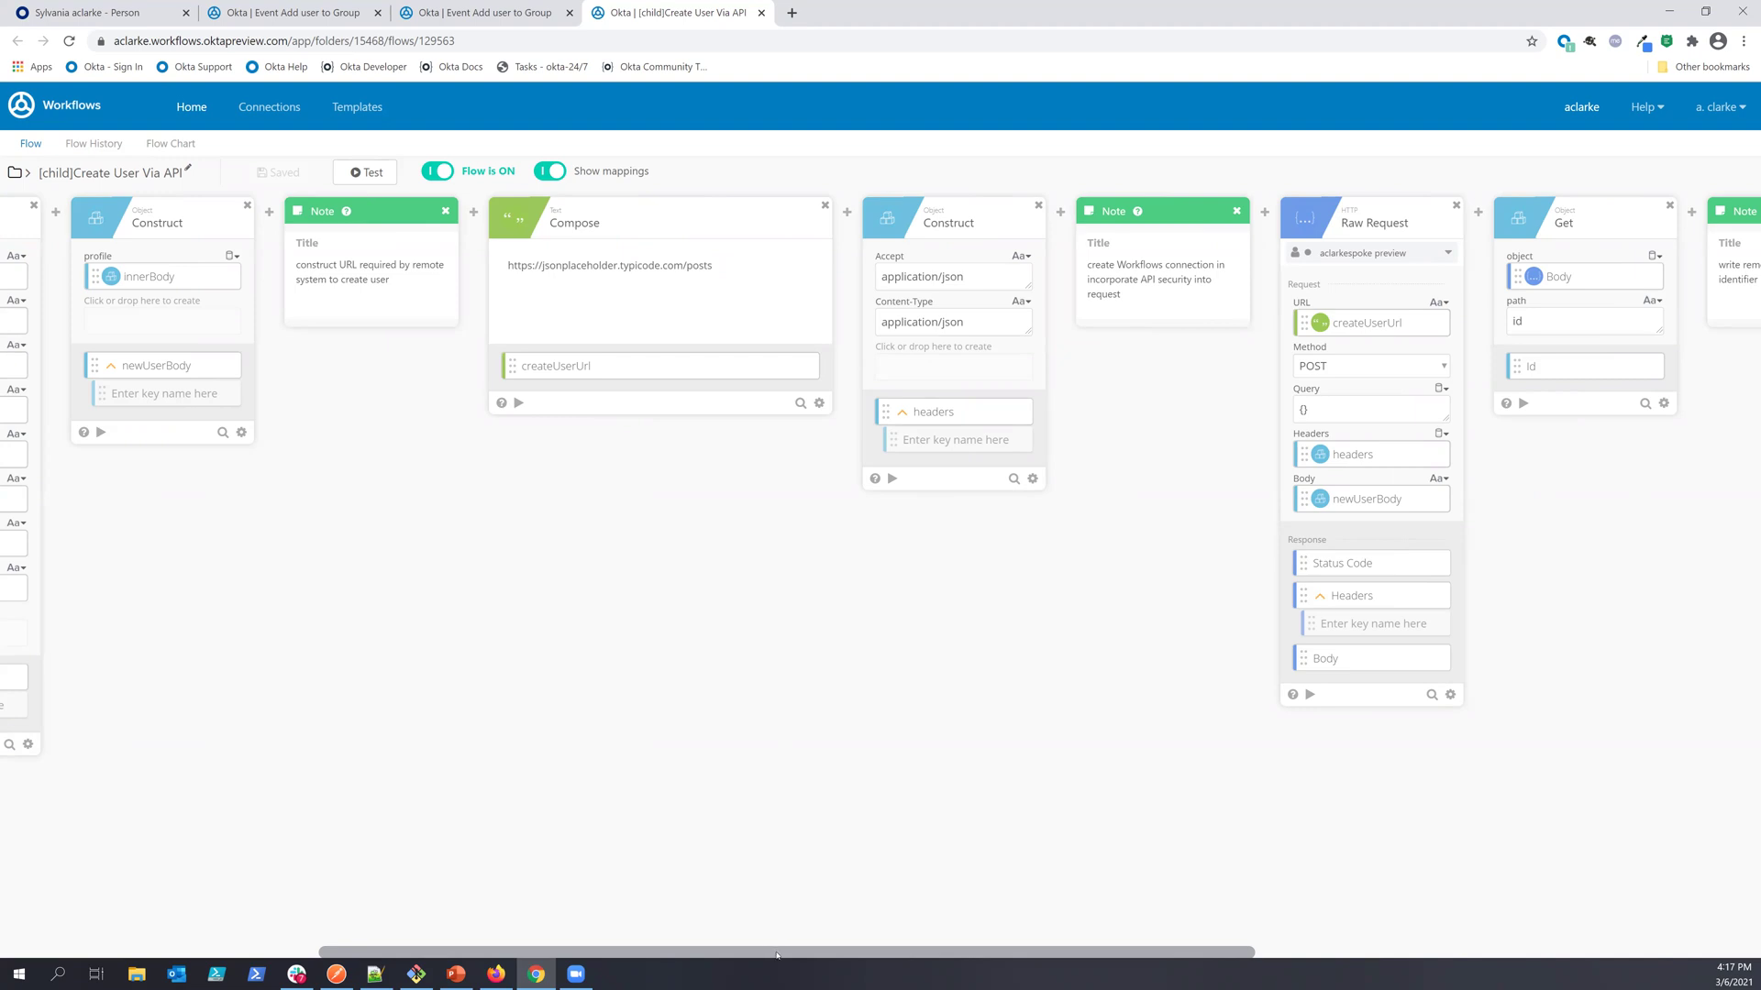
drag(776, 942, 878, 915)
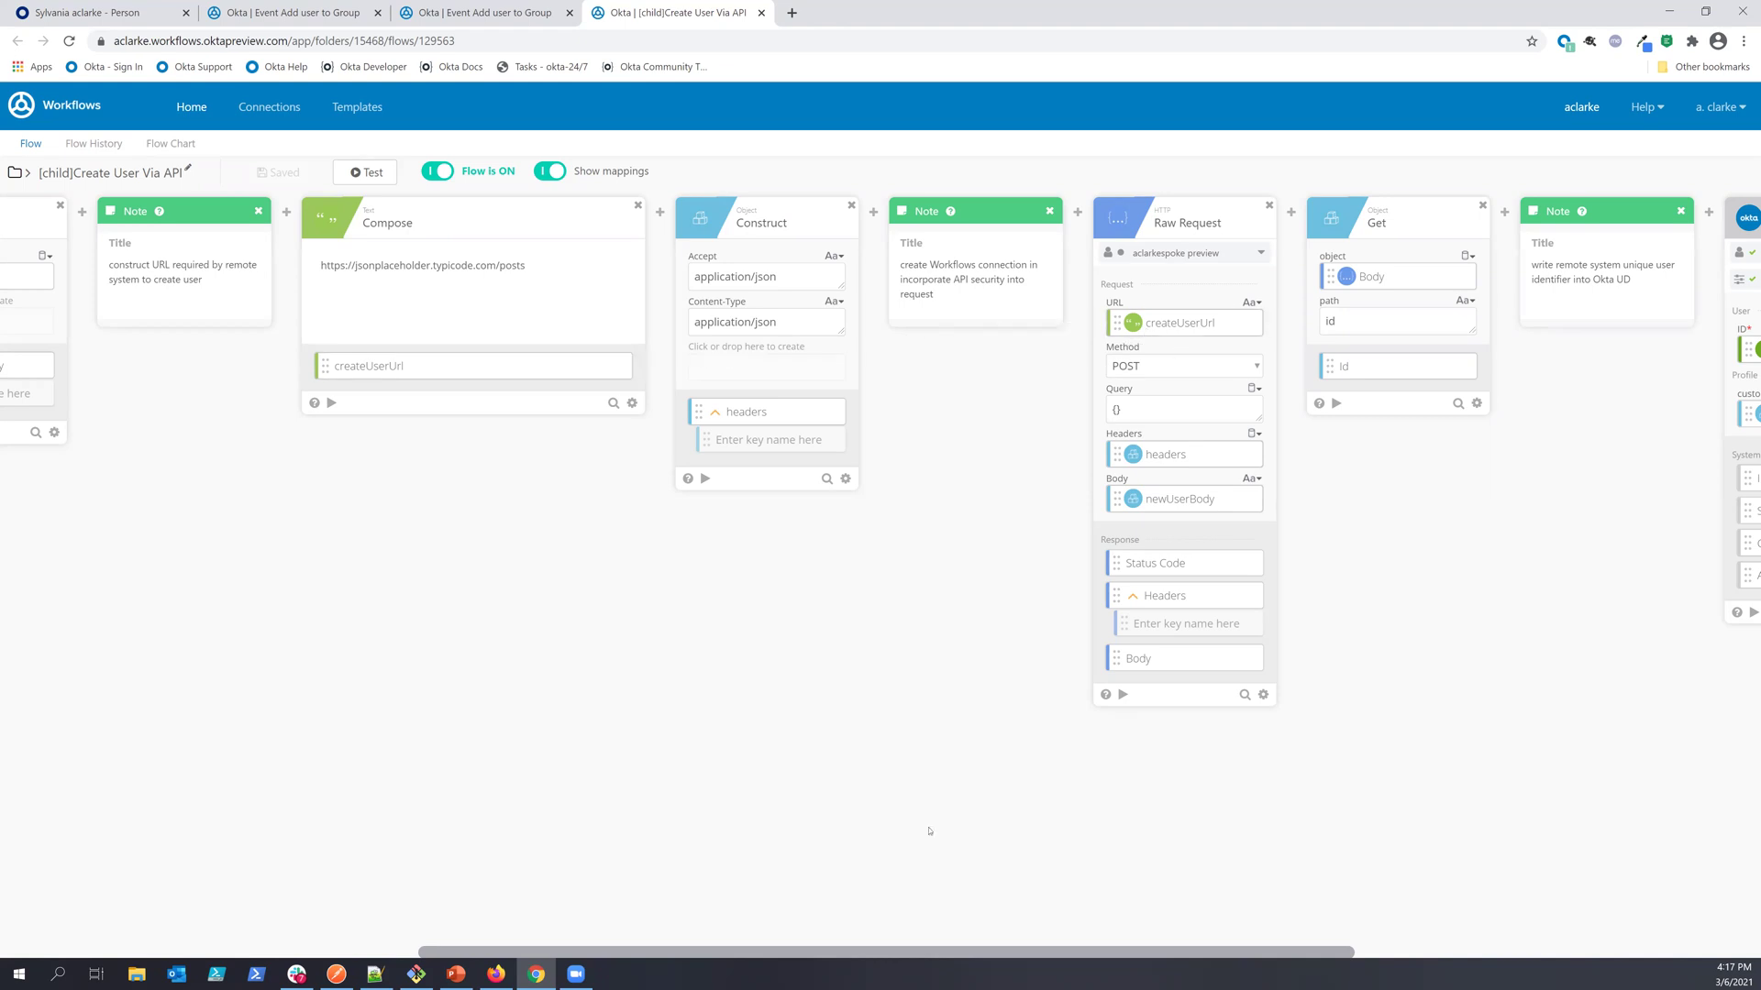
Show the Get card's Id output mapped into Update User's customId attribute
scroll(806, 955, right, 6)
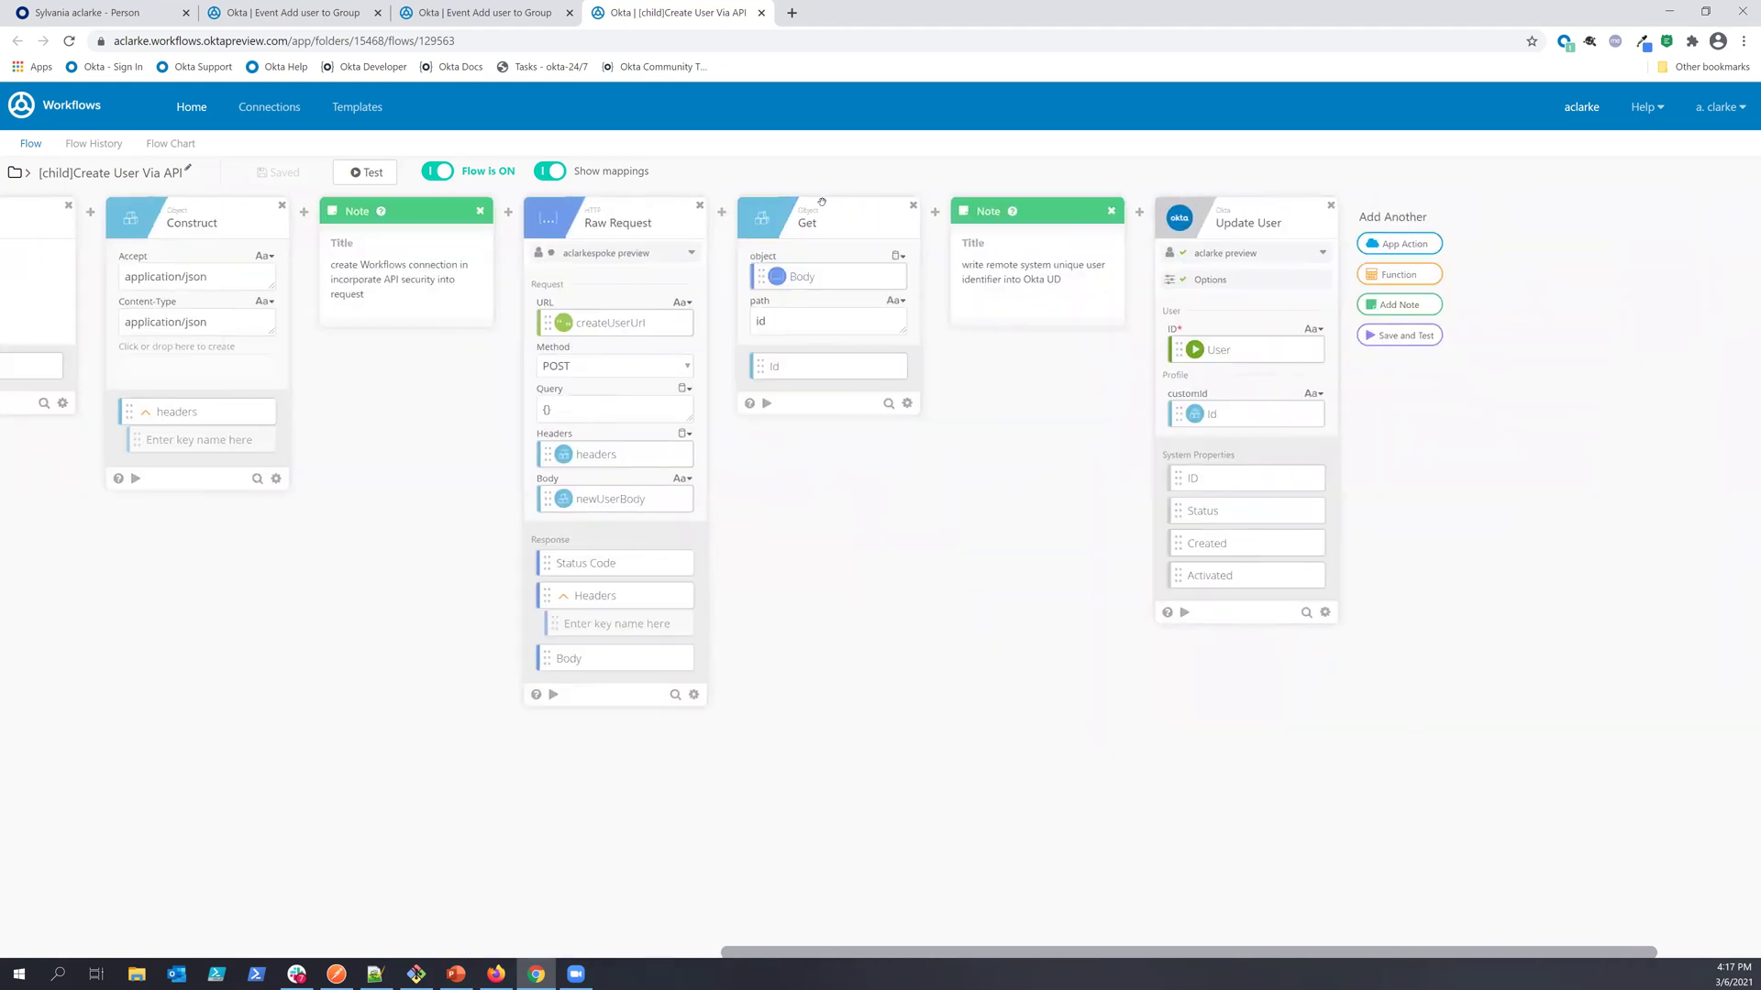
mouse_move(810, 368)
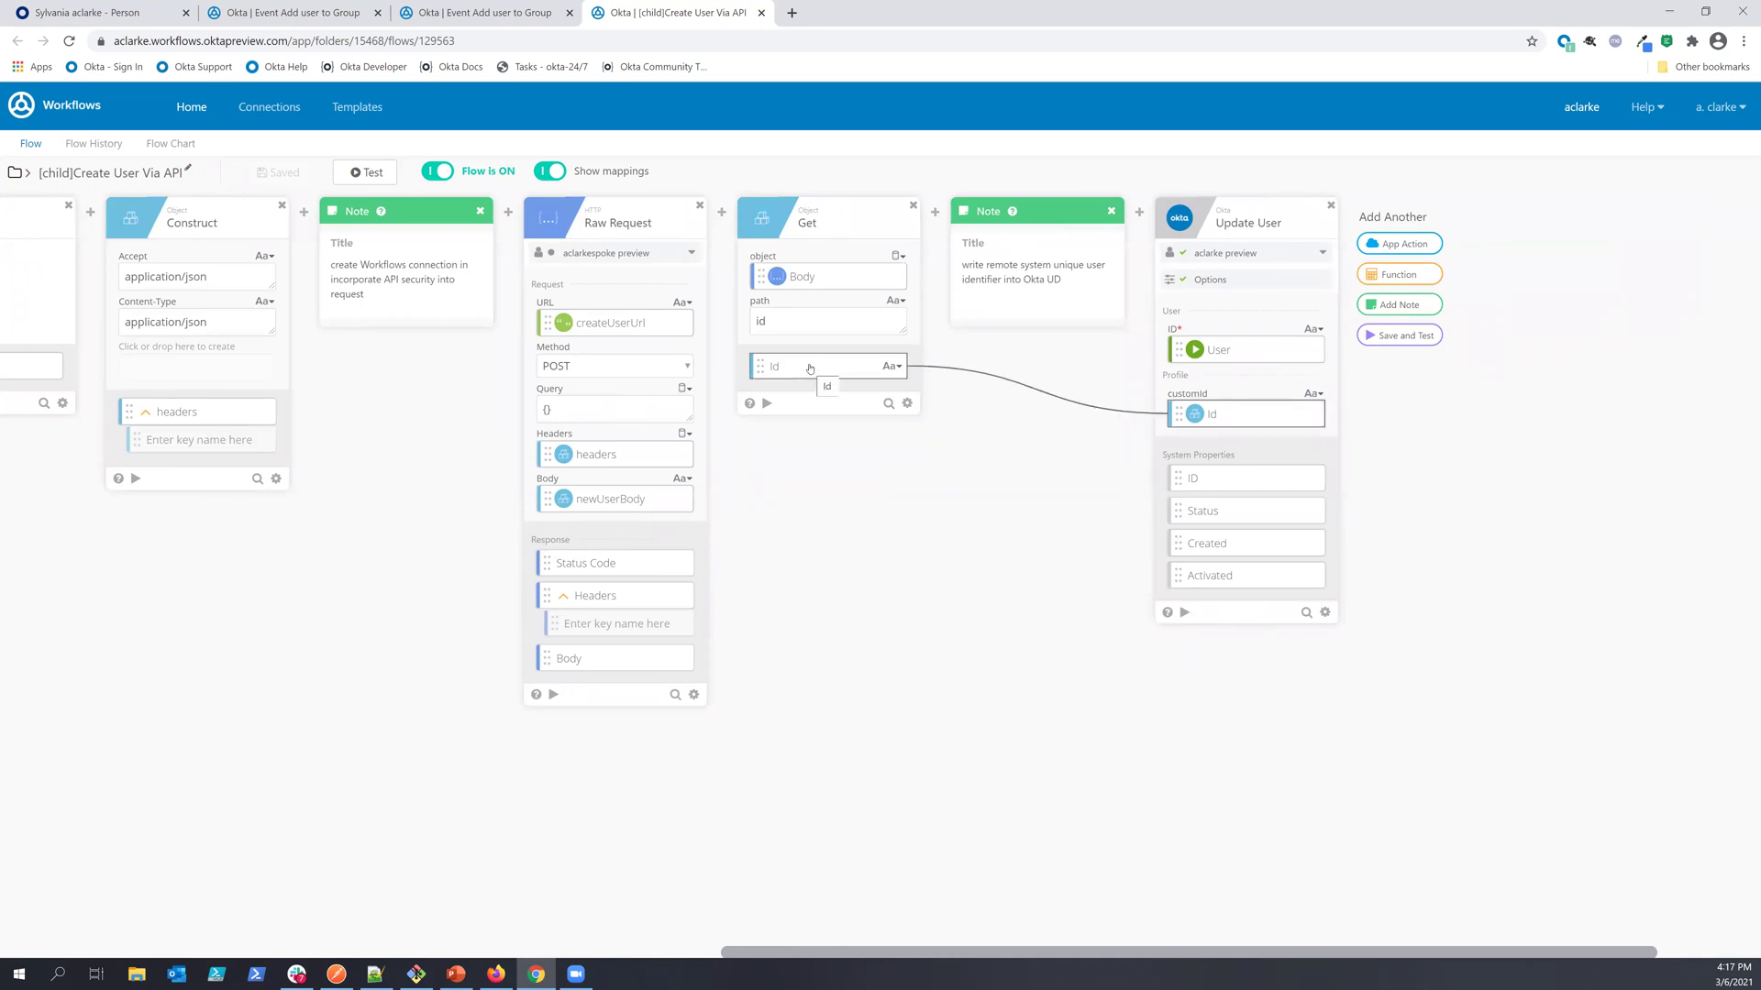
mouse_move(1231, 405)
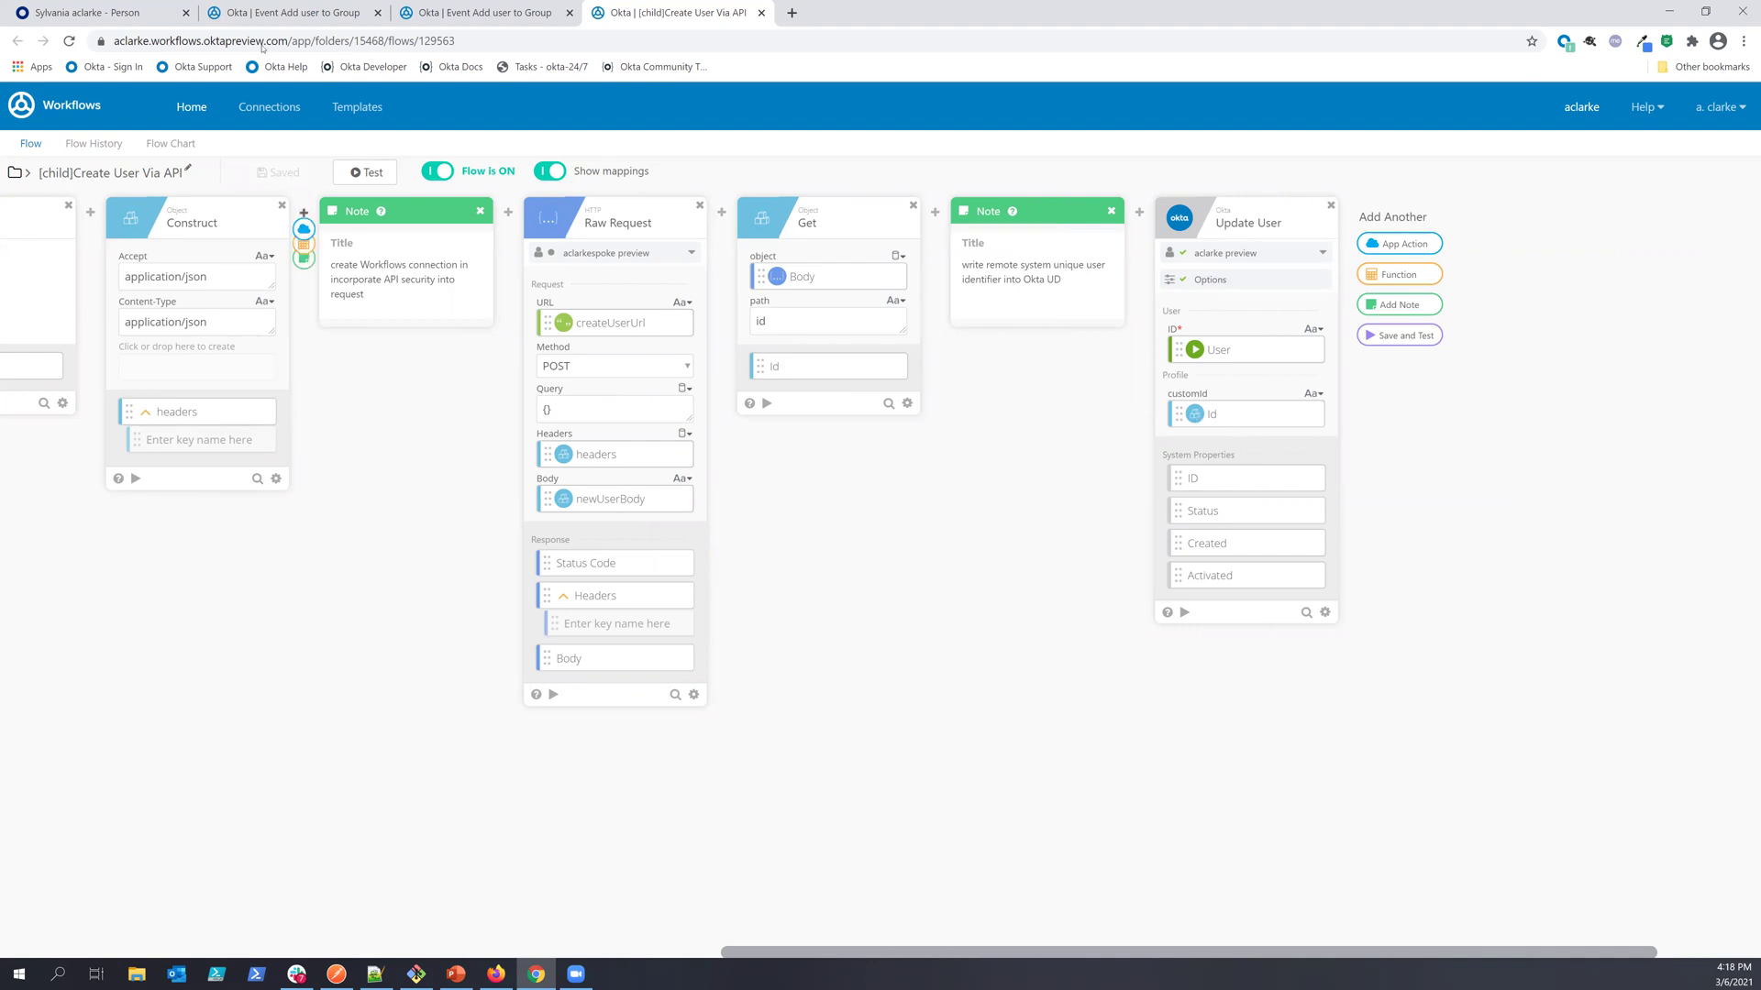
click(277, 15)
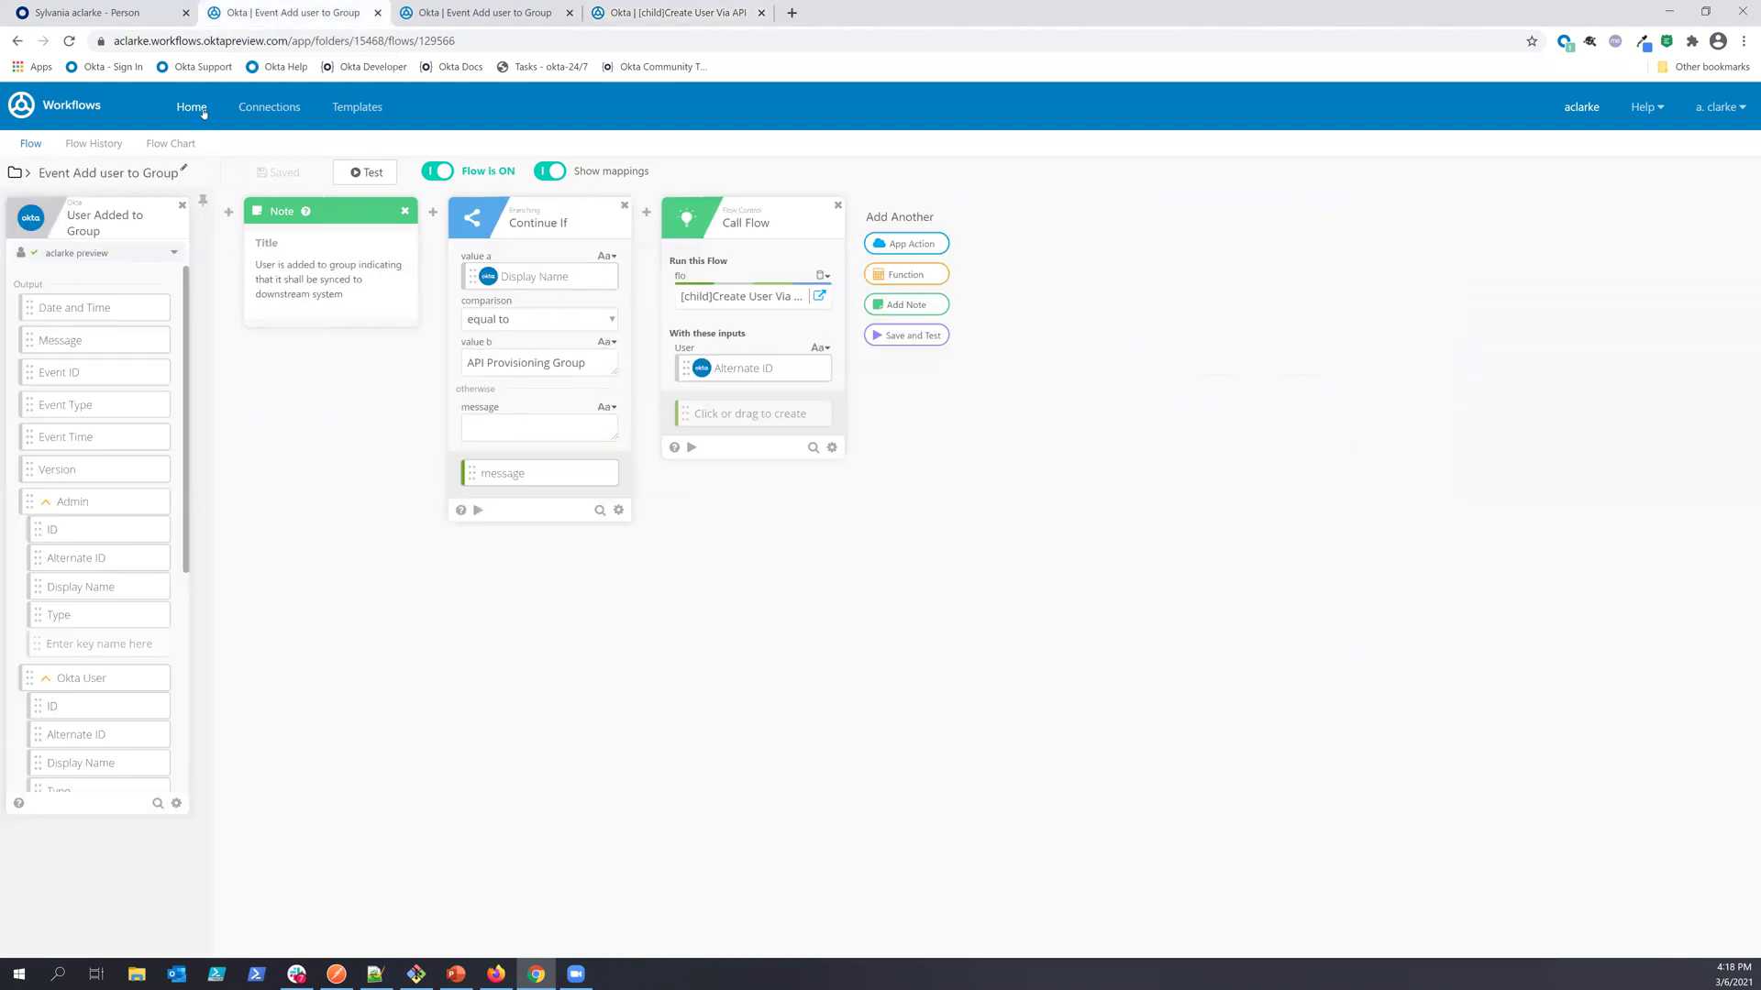
click(200, 109)
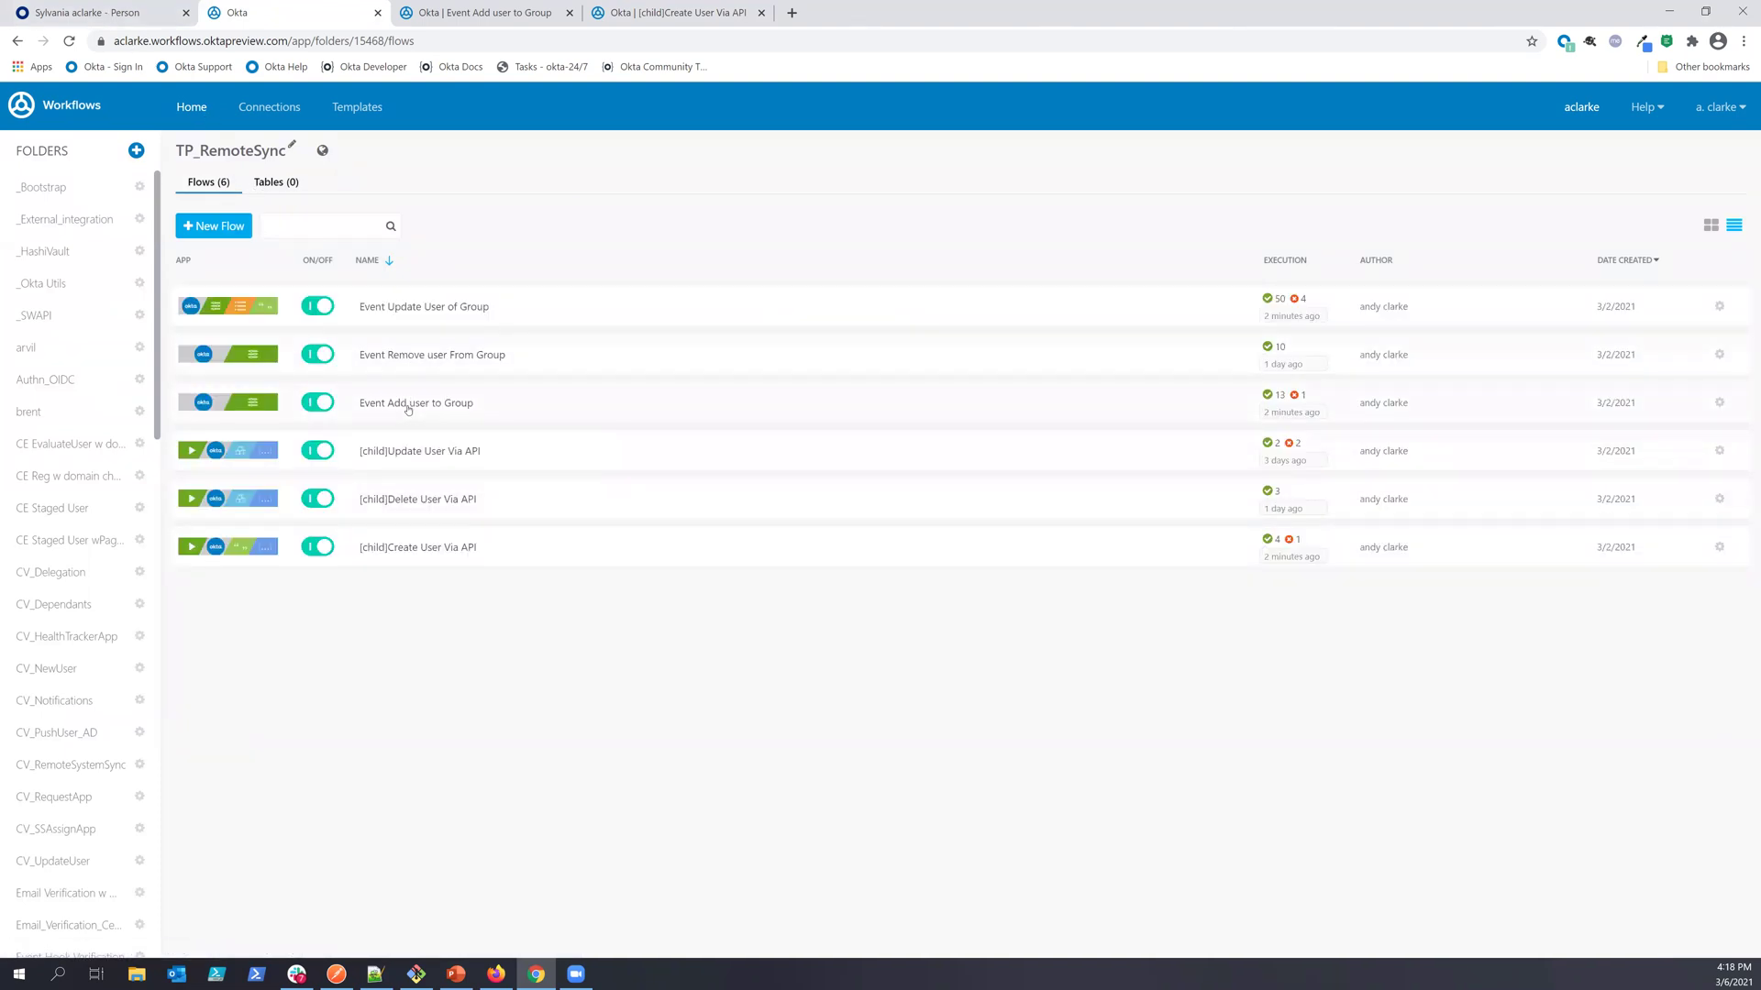
click(461, 13)
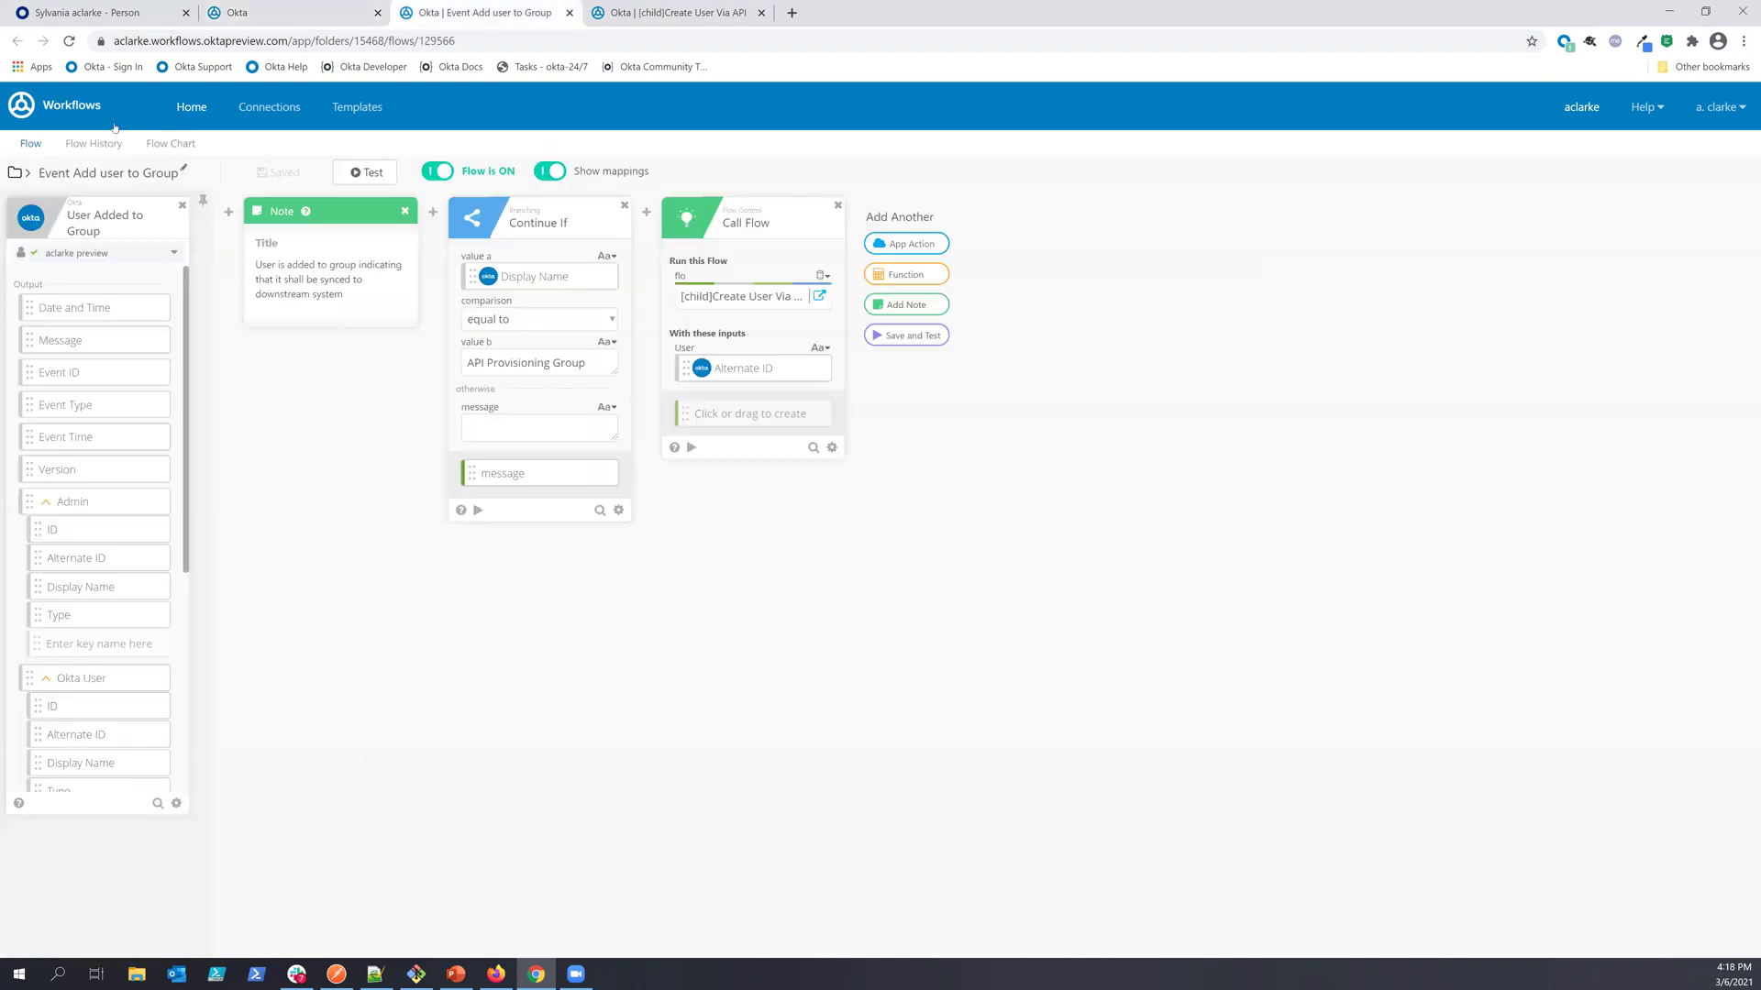
click(106, 145)
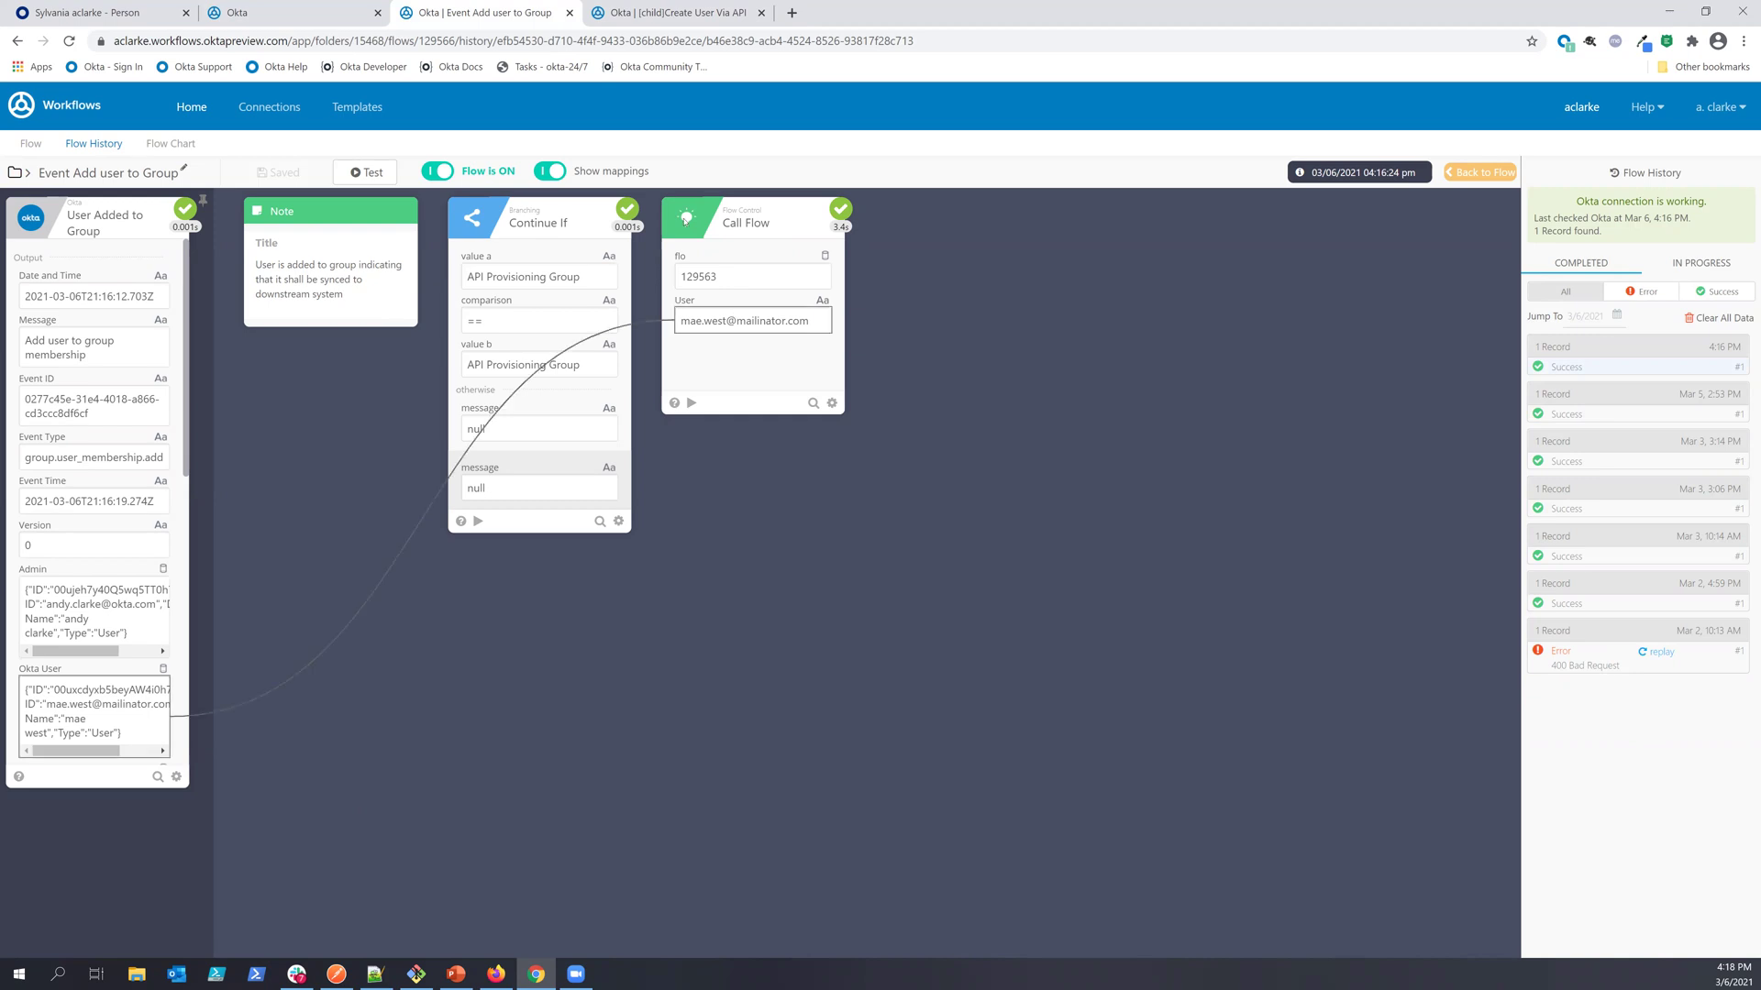
Review [child]Create User Via API's 4:16 PM run history: Raw Request returned 201, customId 101
click(690, 18)
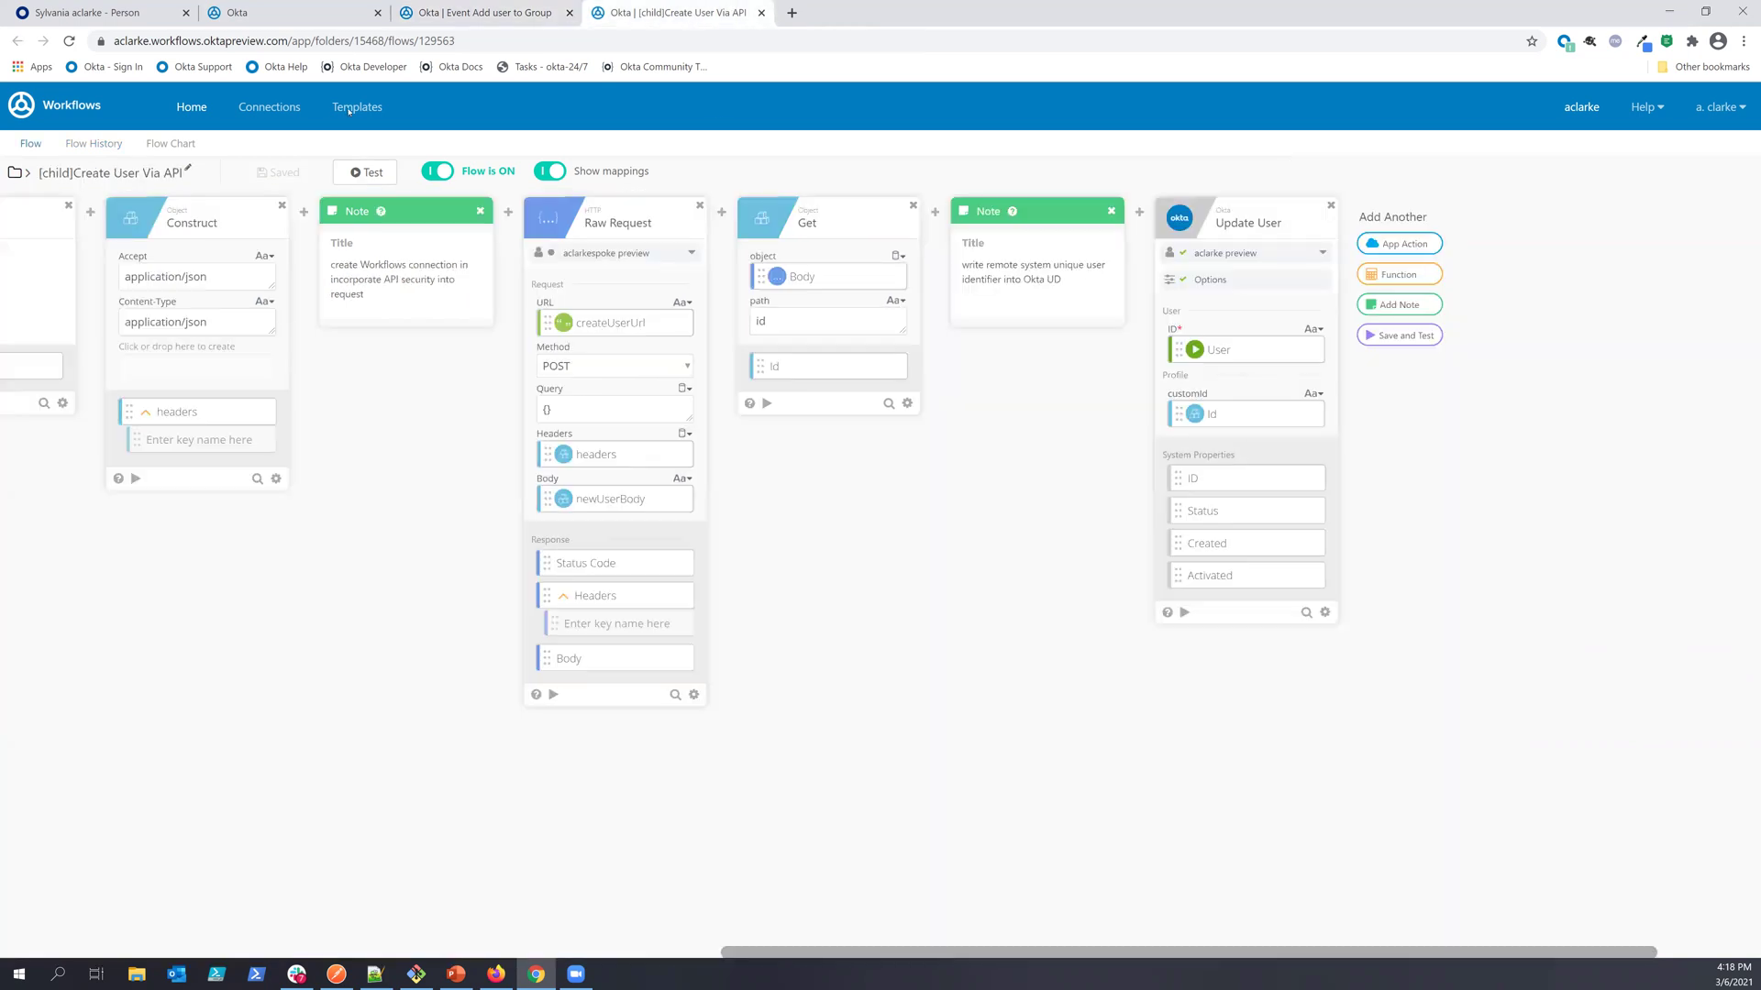
click(108, 145)
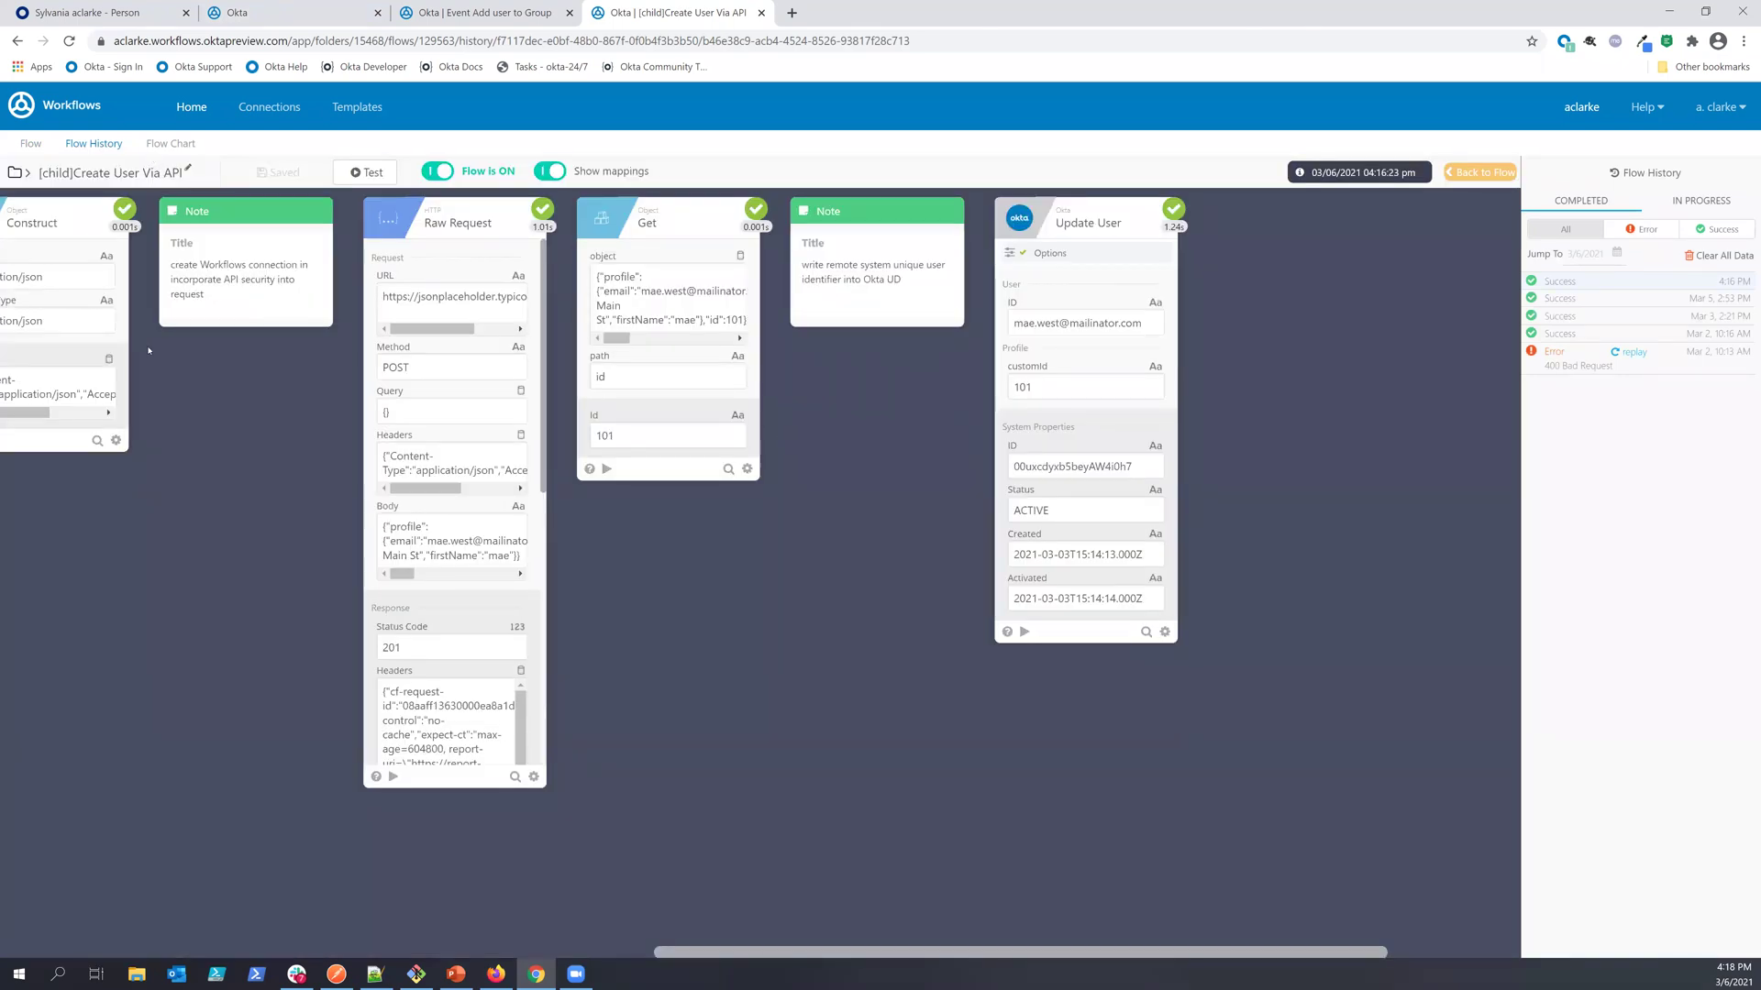
drag(851, 954, 297, 954)
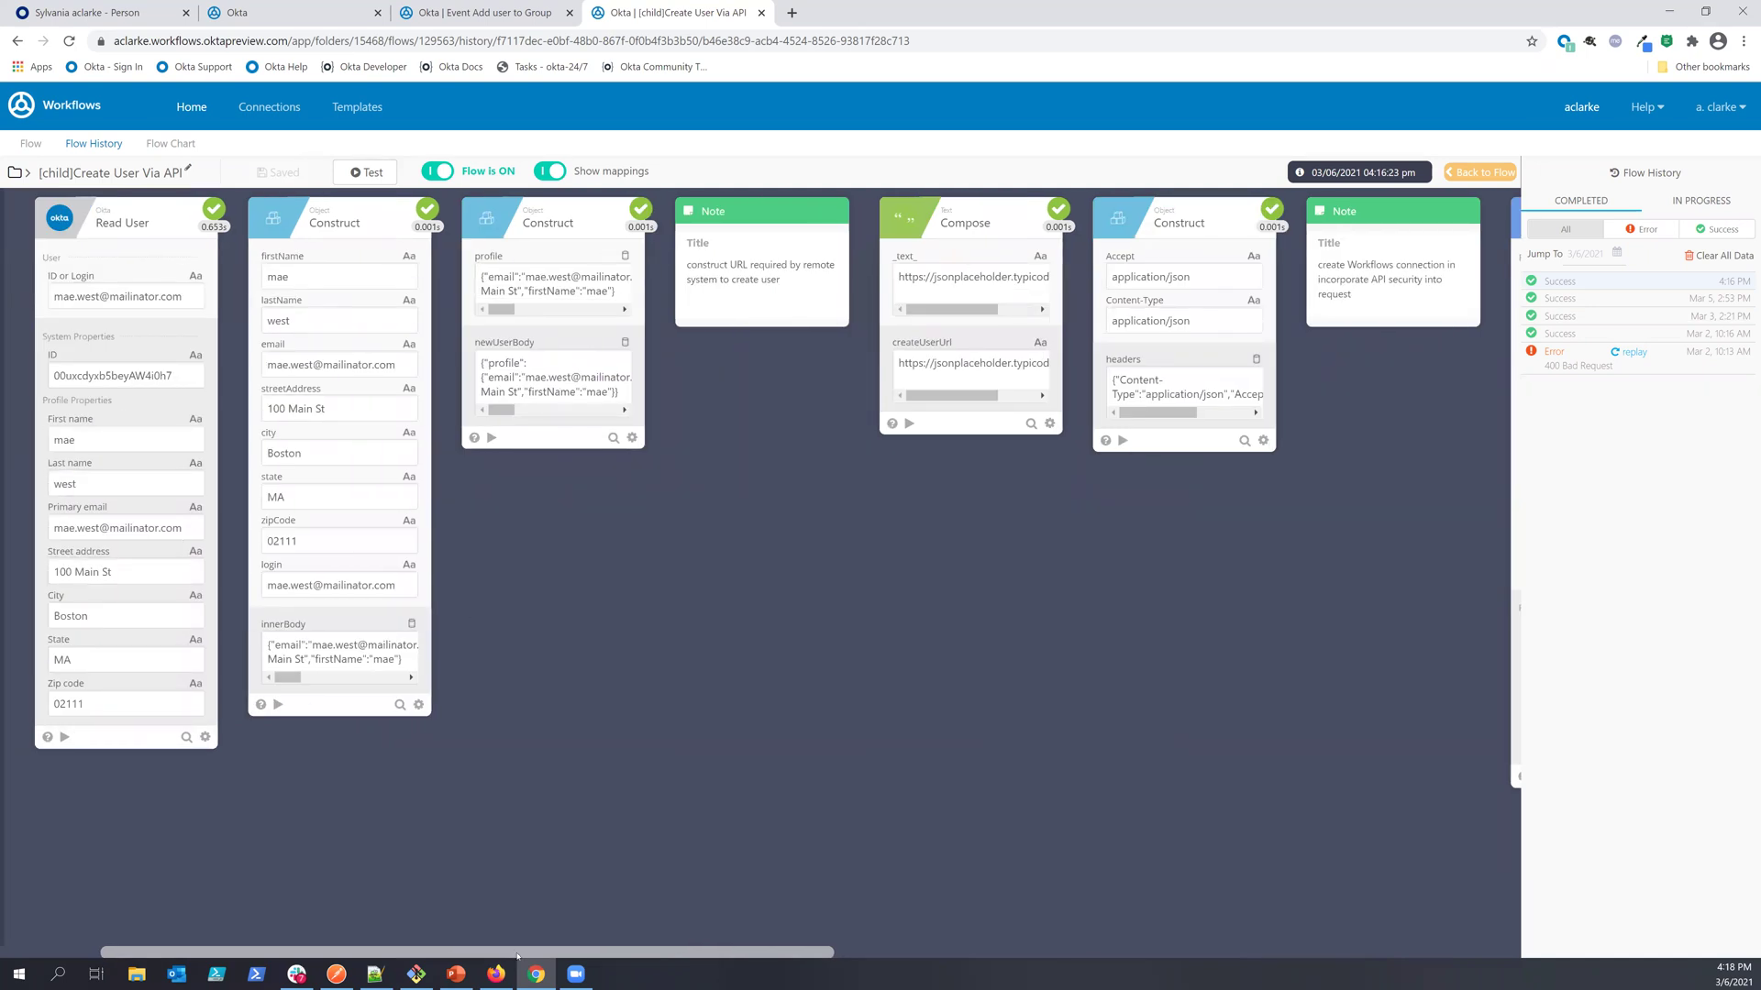
drag(549, 957, 963, 912)
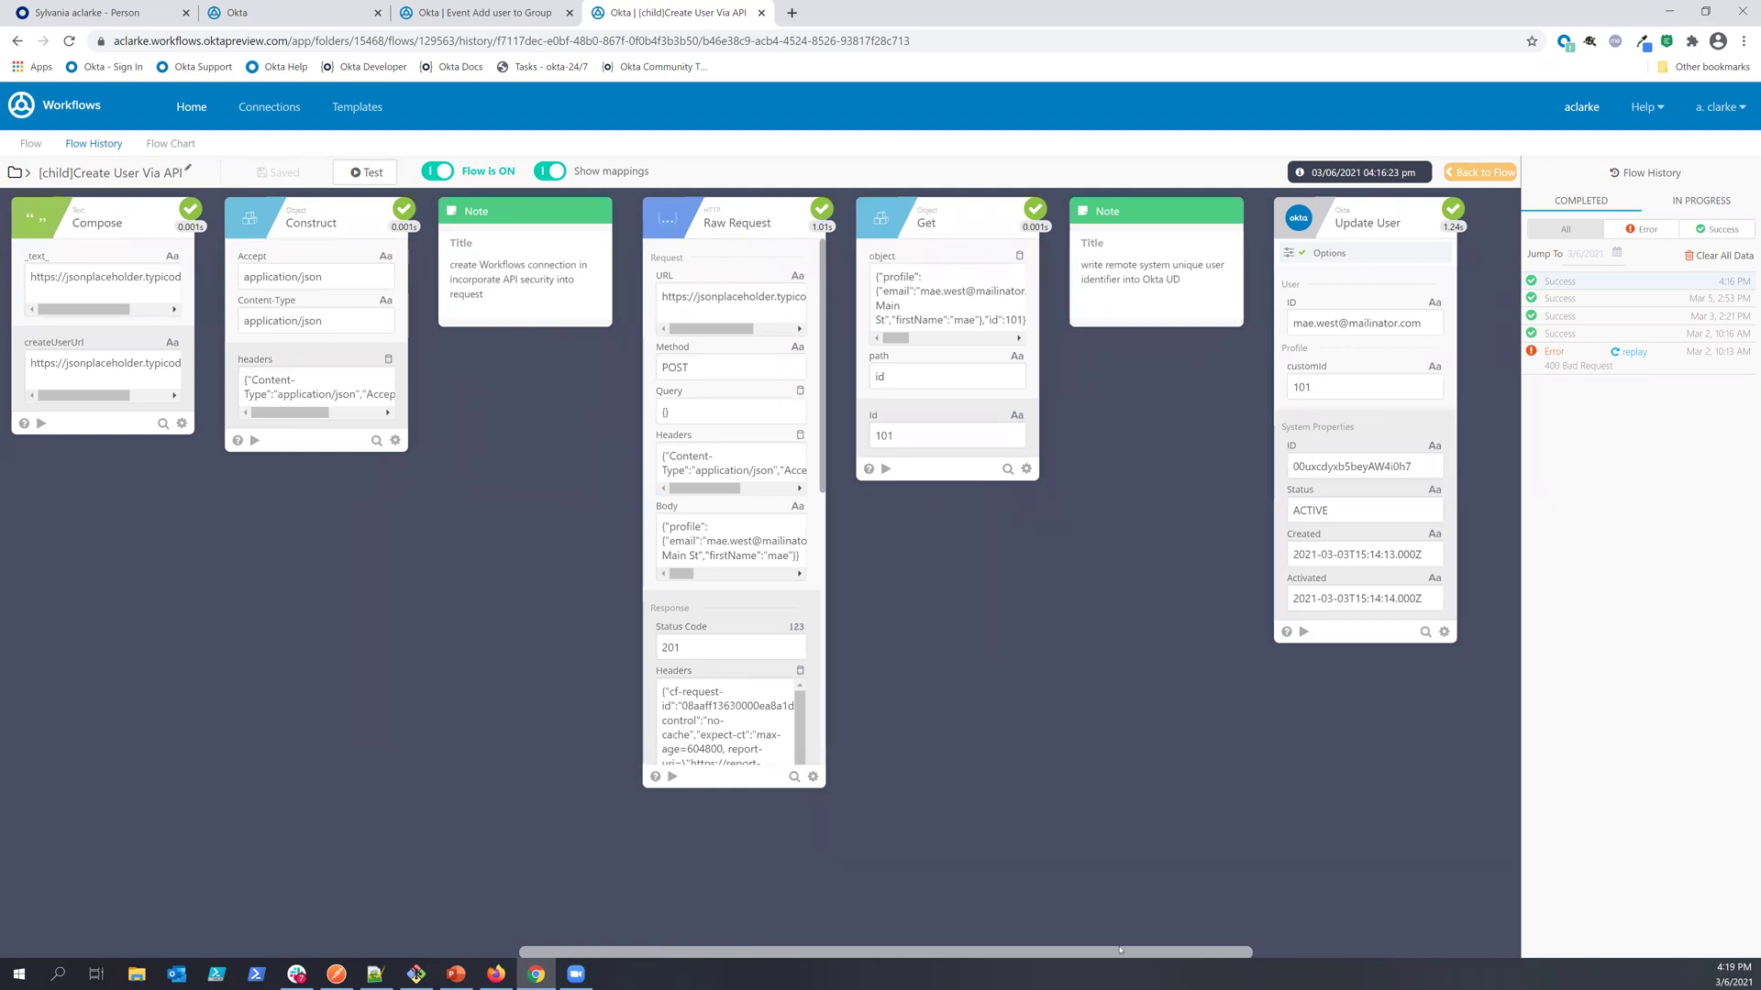
drag(1128, 951, 1054, 951)
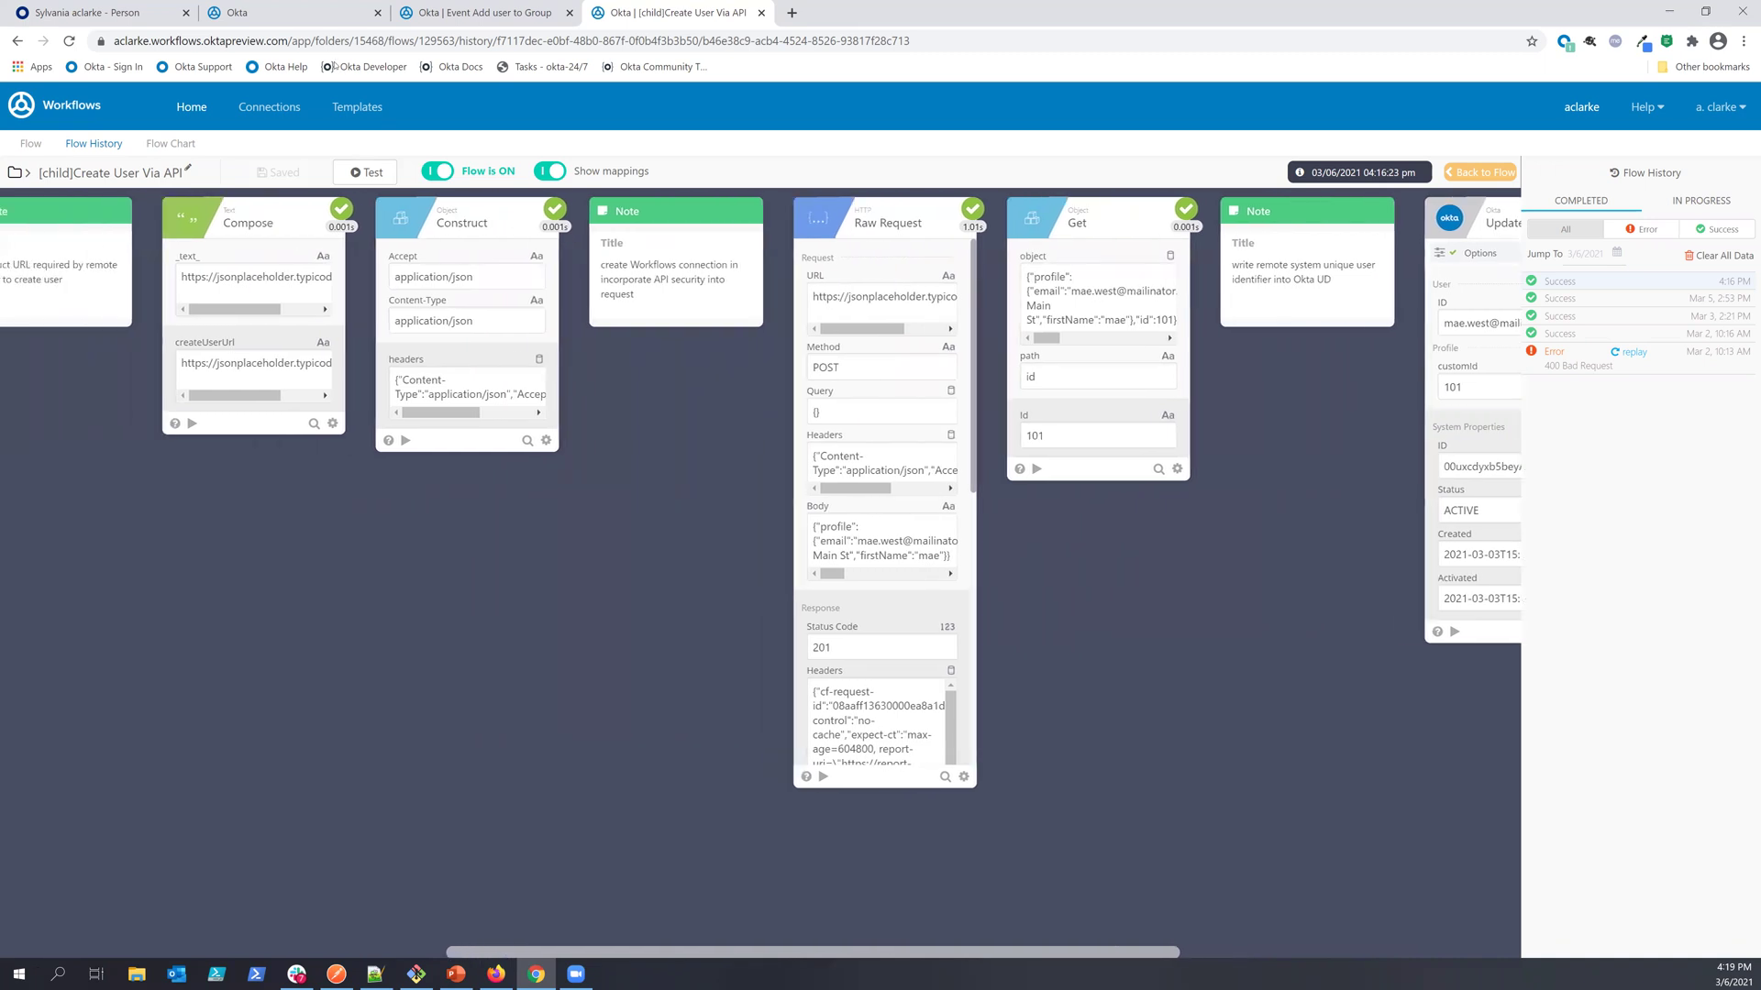
Open the user's profile attributes and change the zip code to 02110
click(107, 13)
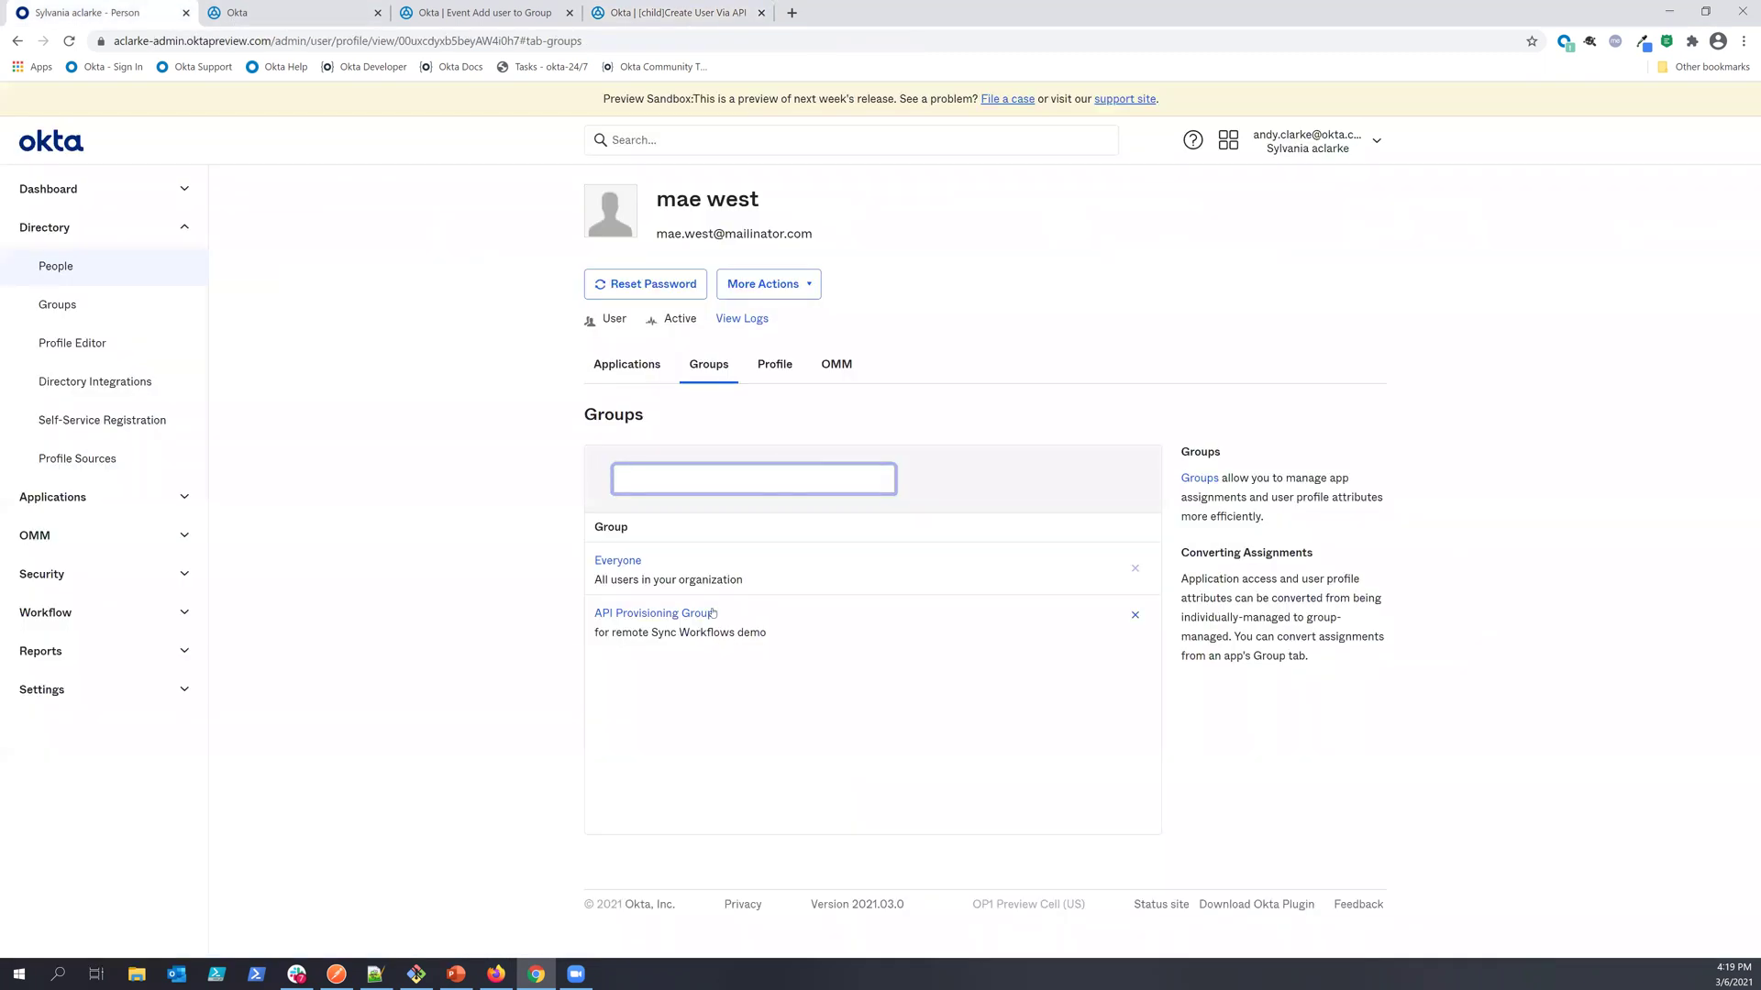
click(788, 364)
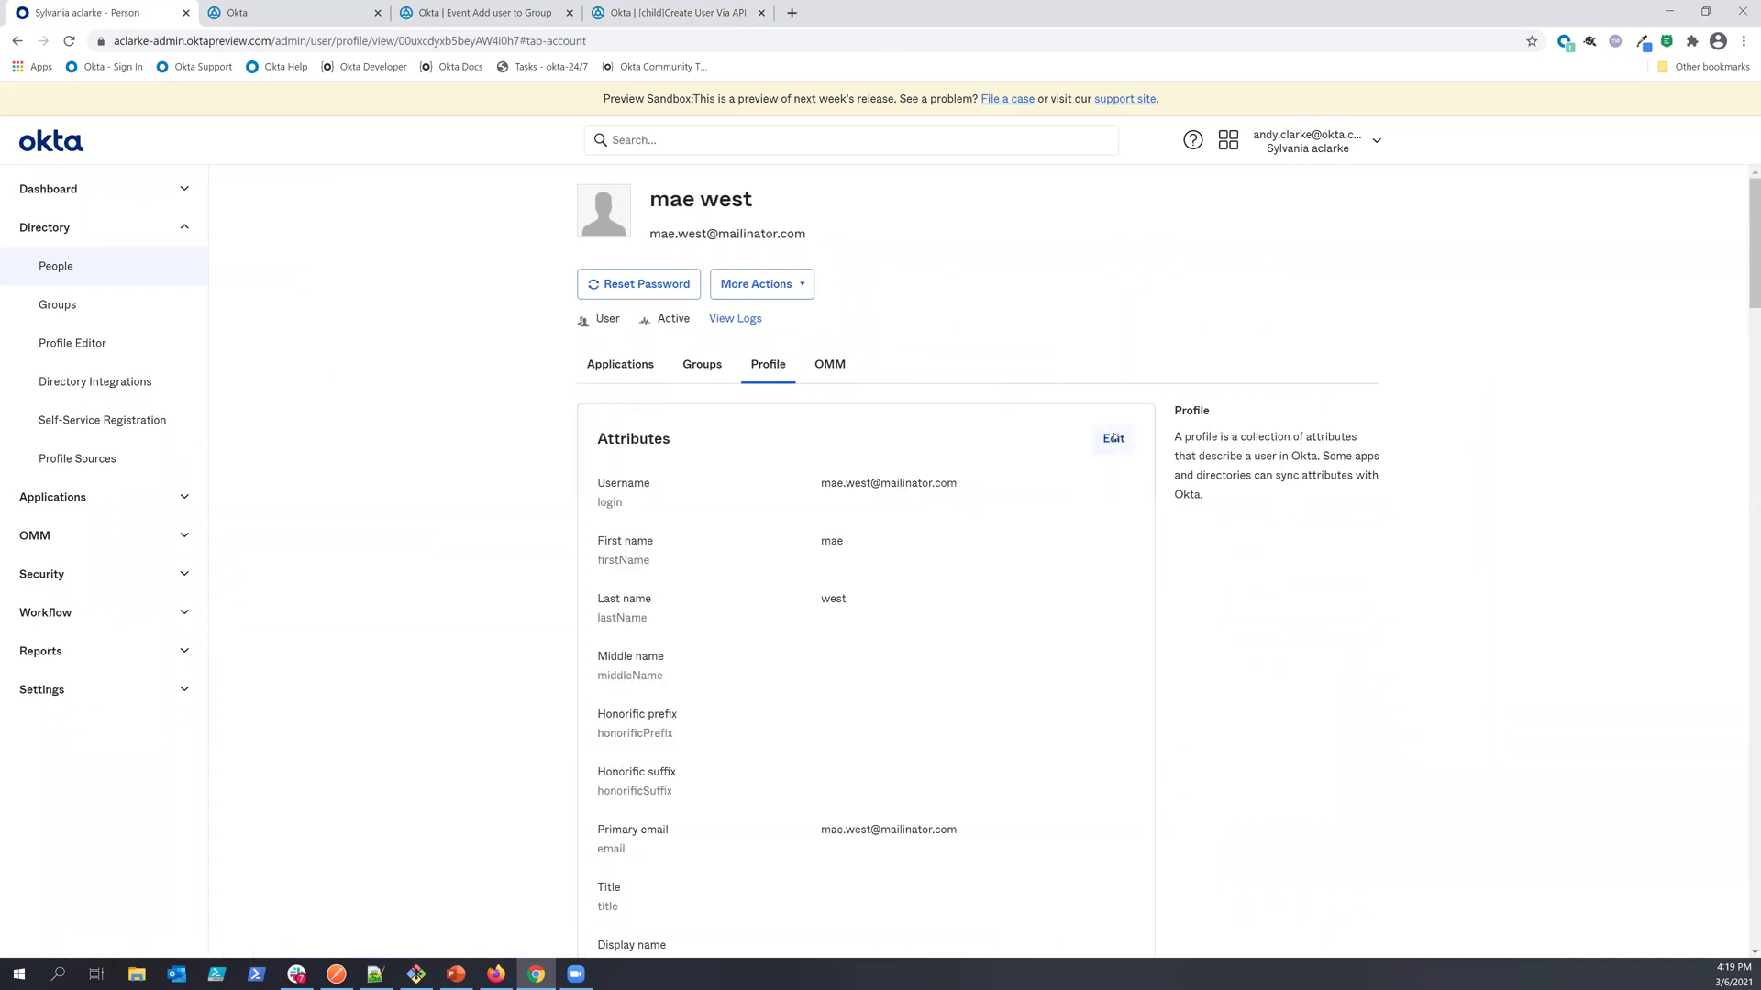
scroll(1008, 532, down, 8)
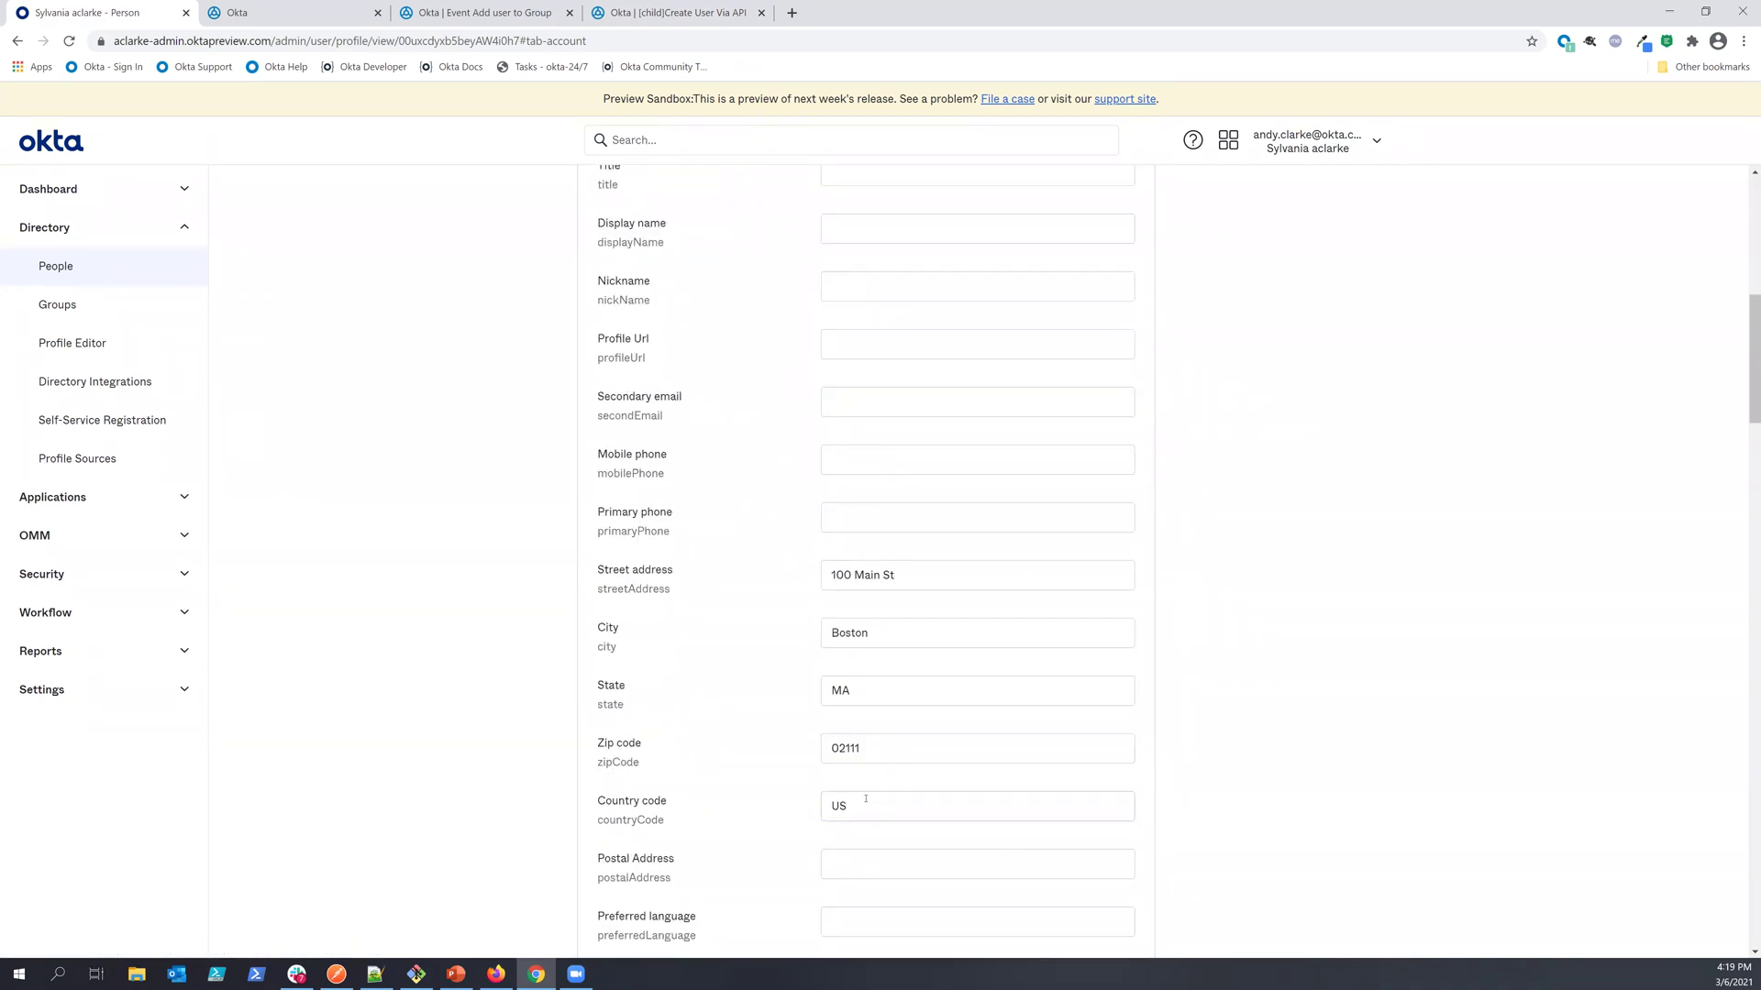
click(859, 795)
click(878, 748)
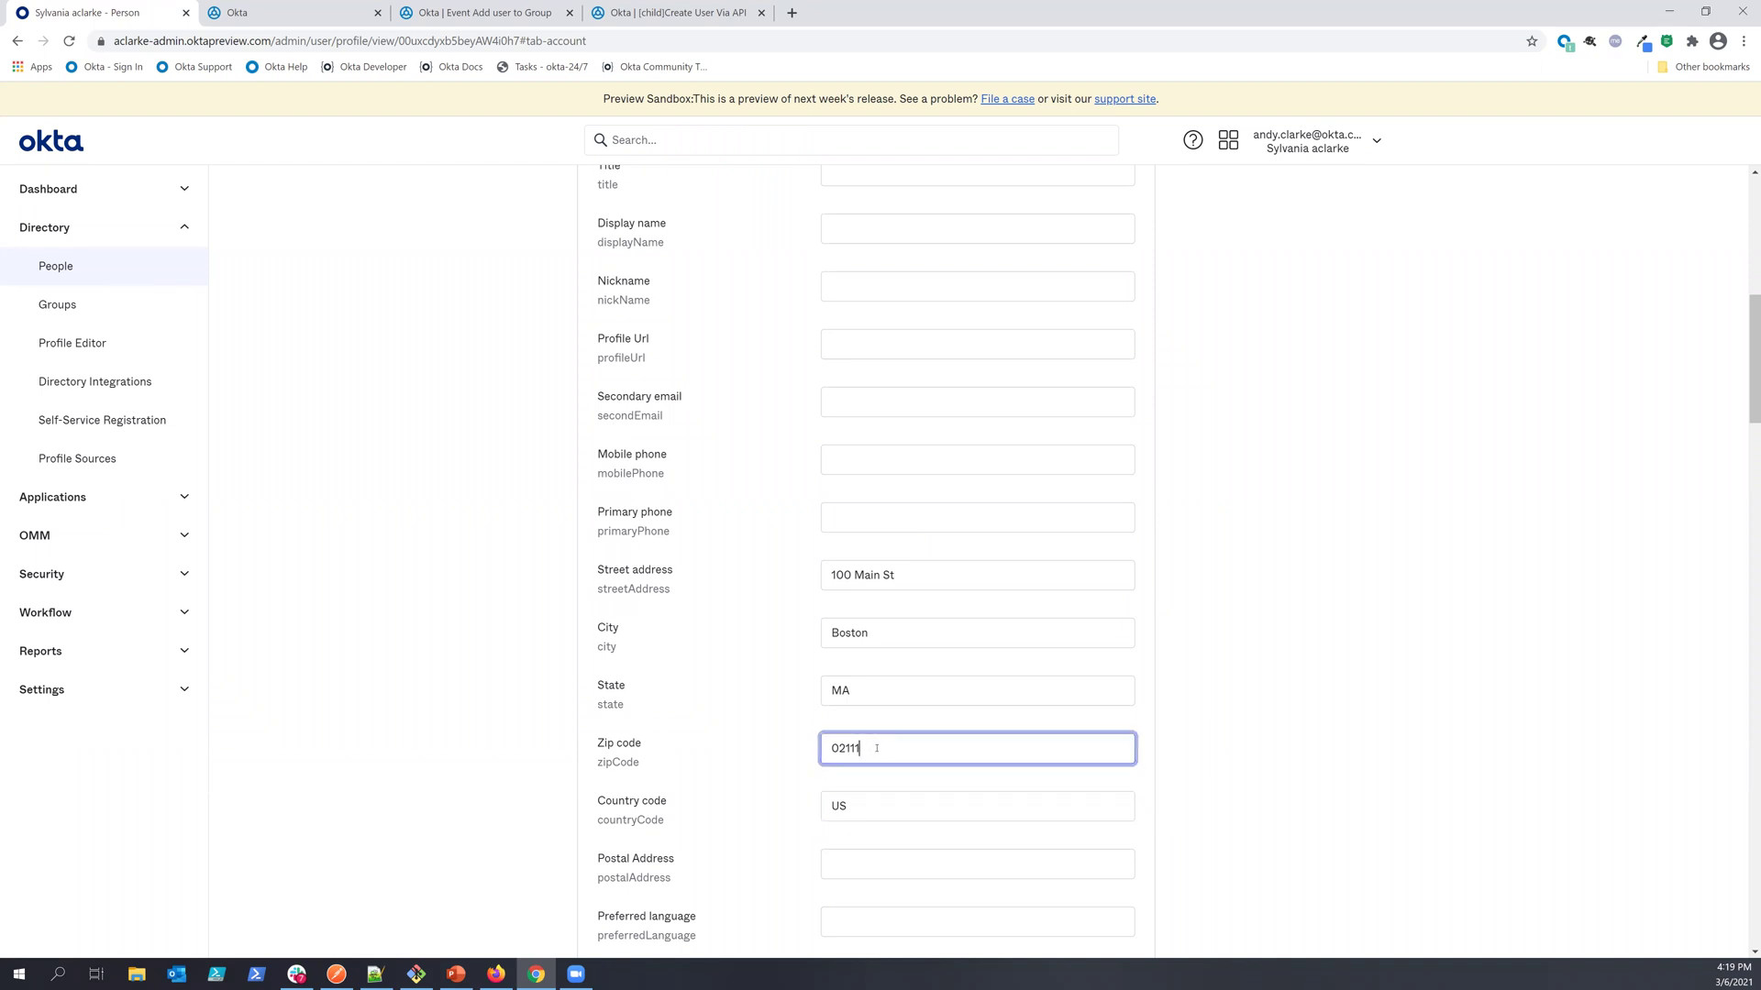
text(0)
Save the updated profile and go back to the TP_RemoteSync flow list
scroll(880, 737, down, 13)
scroll(894, 742, down, 10)
scroll(909, 746, down, 12)
click(1045, 660)
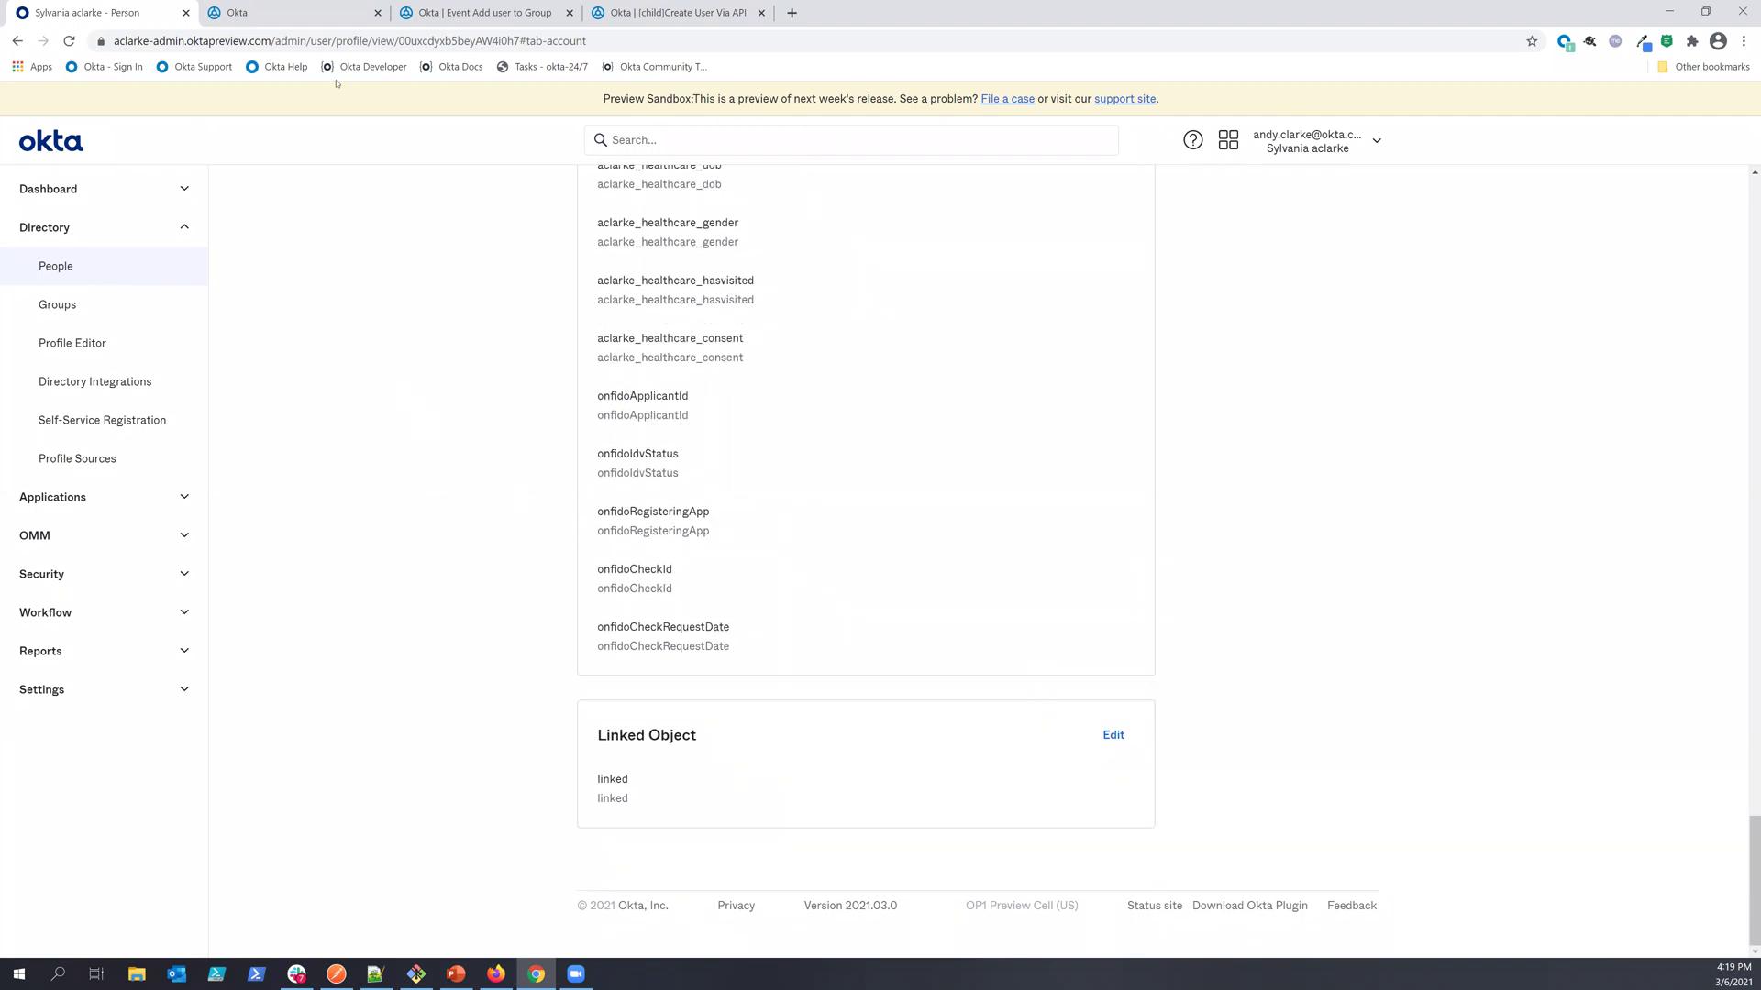
click(315, 11)
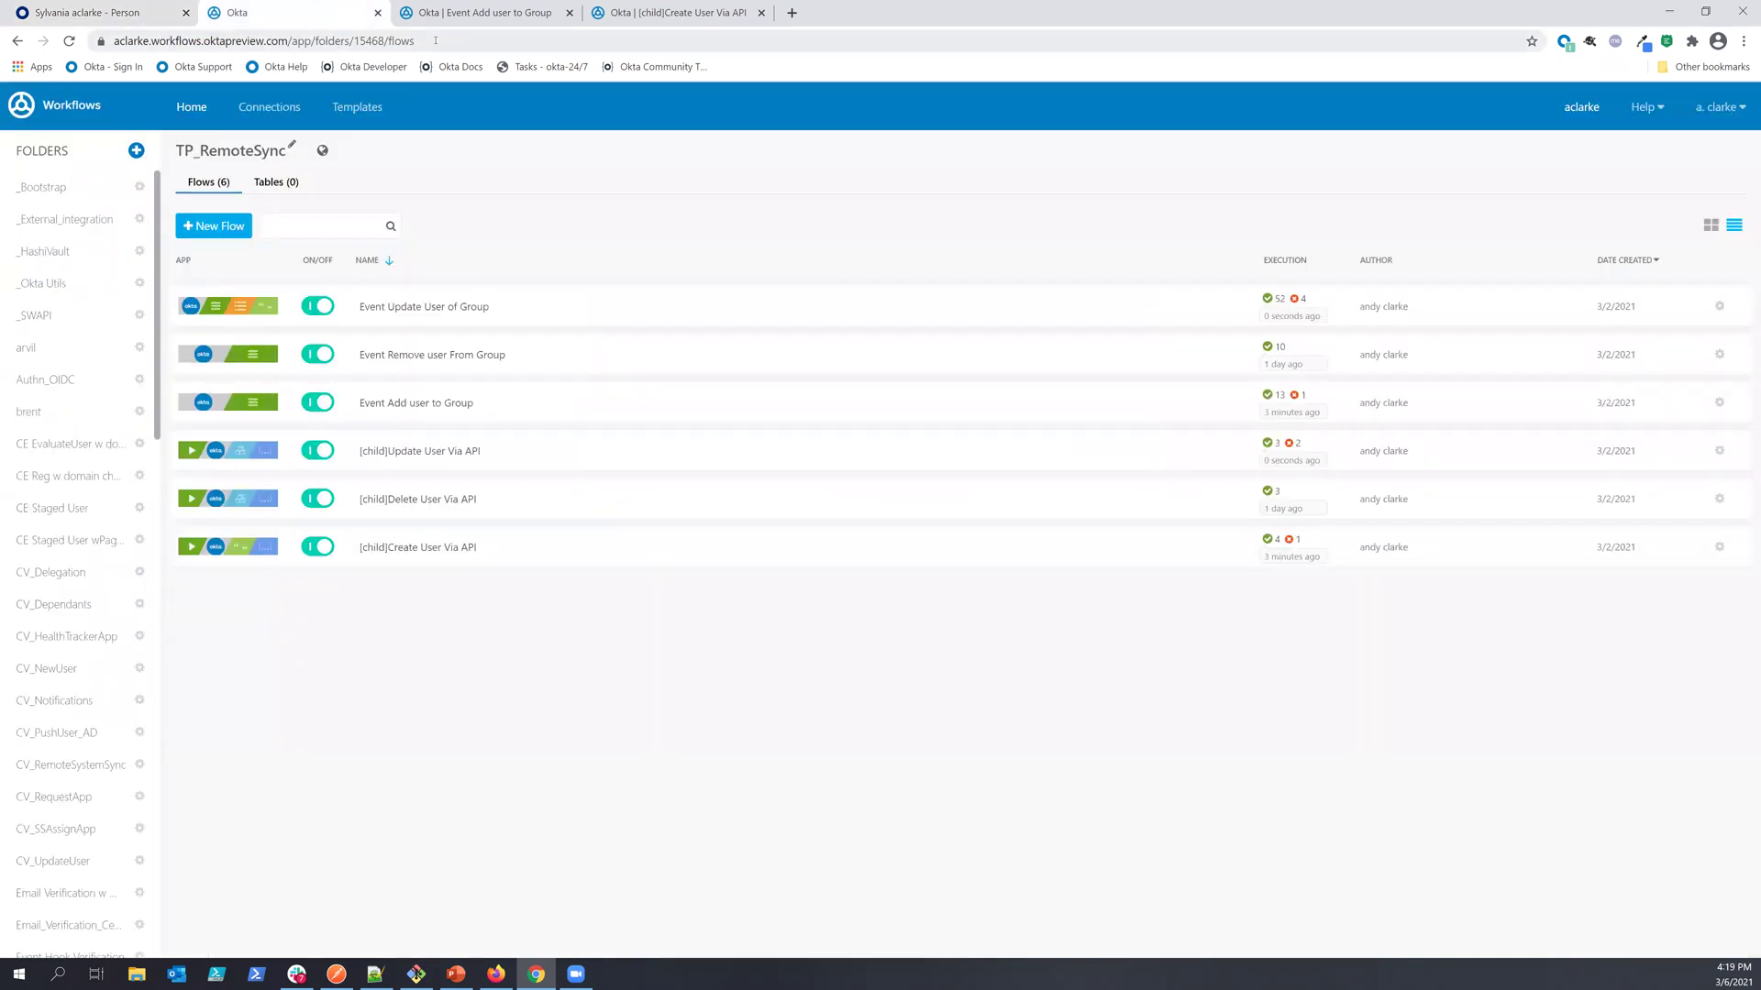
Open Event Update User of Group in a new tab and pan across its cards
right_click(422, 308)
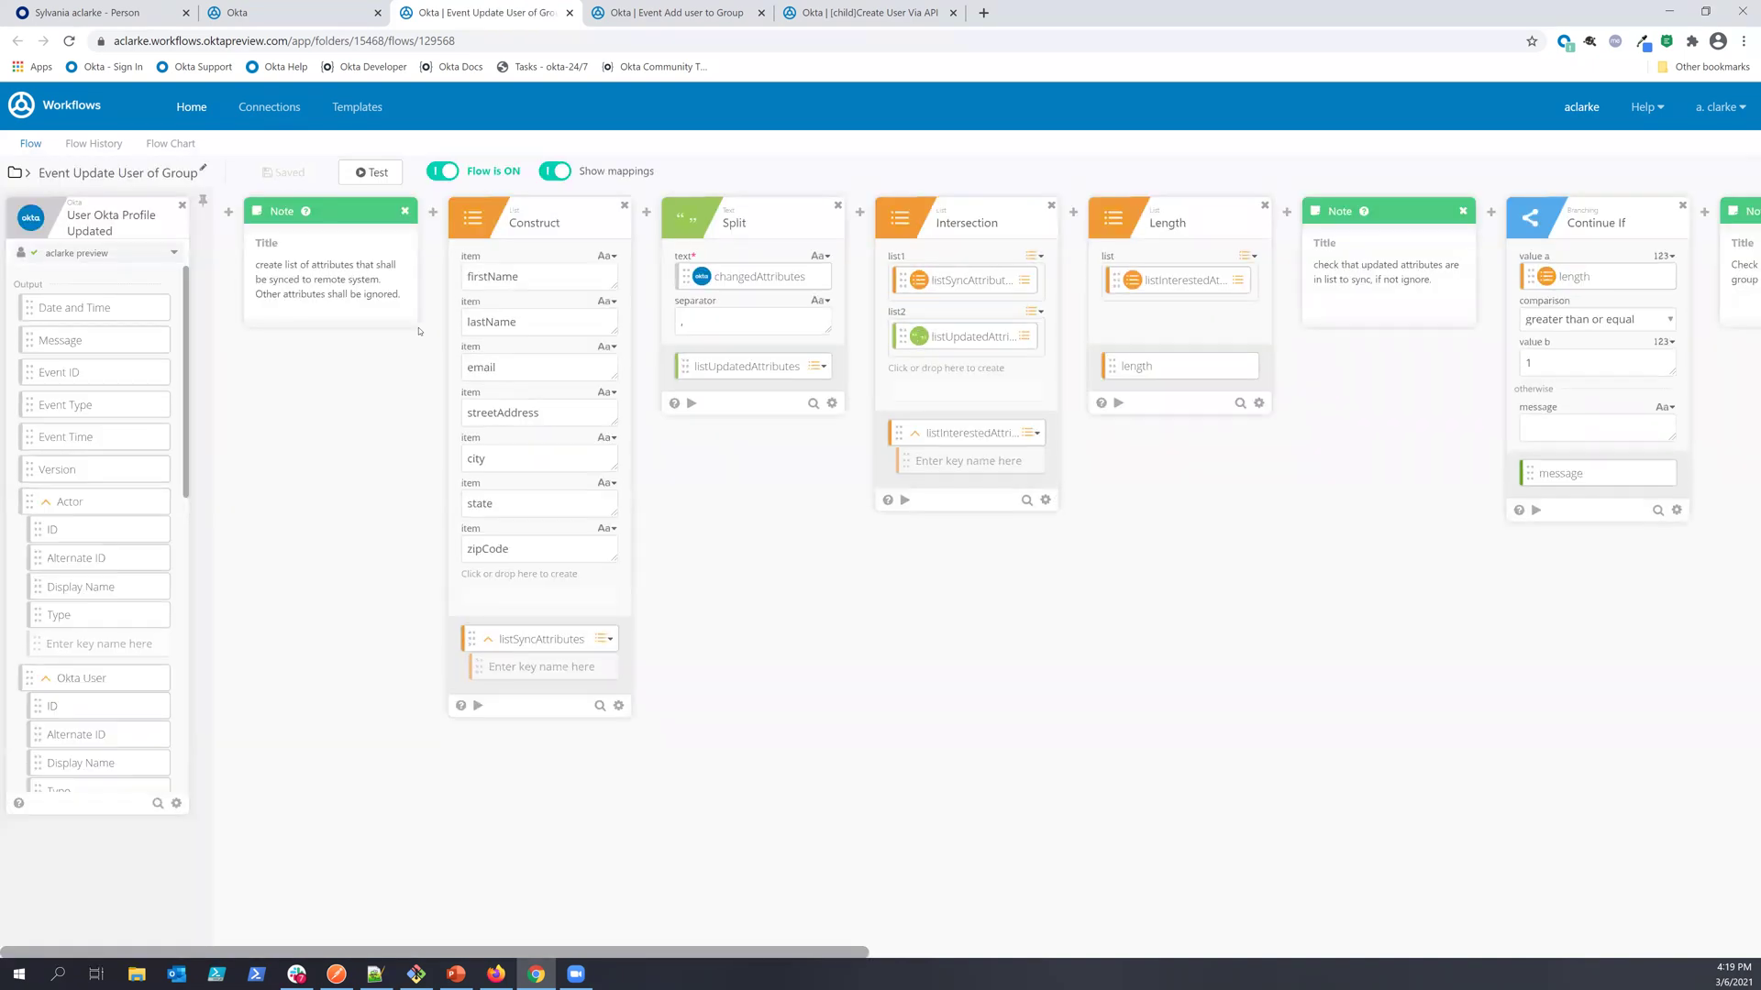
drag(542, 954, 715, 942)
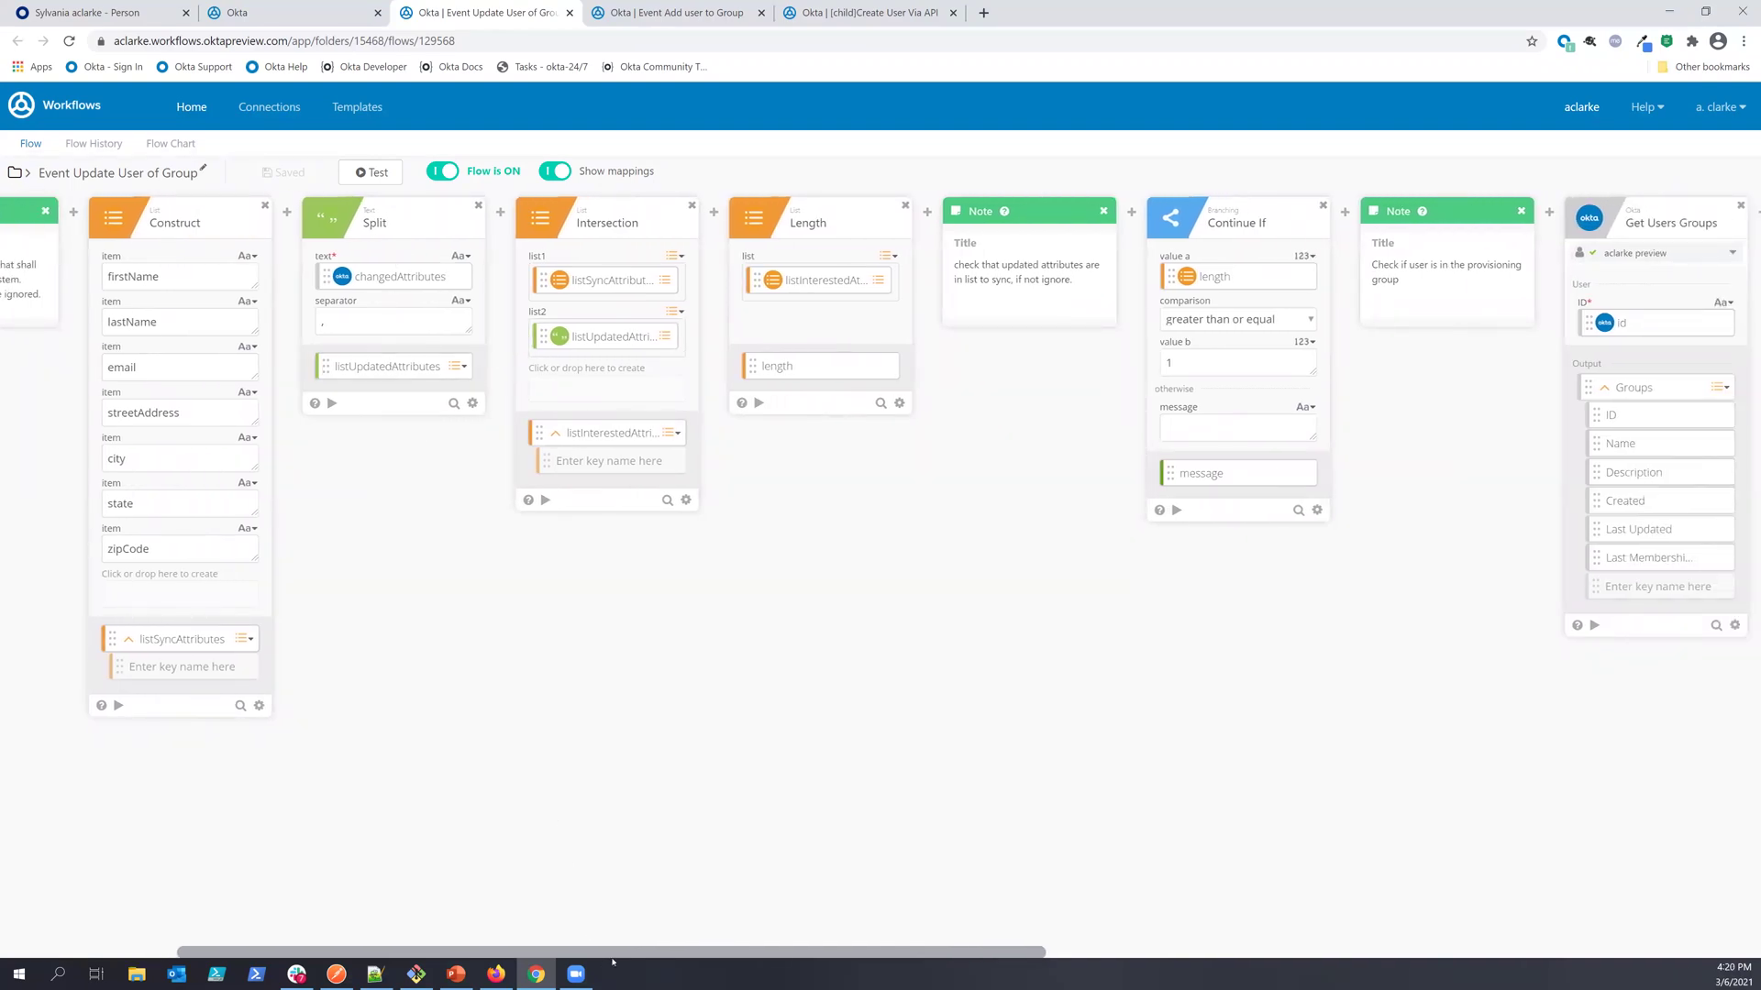
drag(617, 957, 1060, 954)
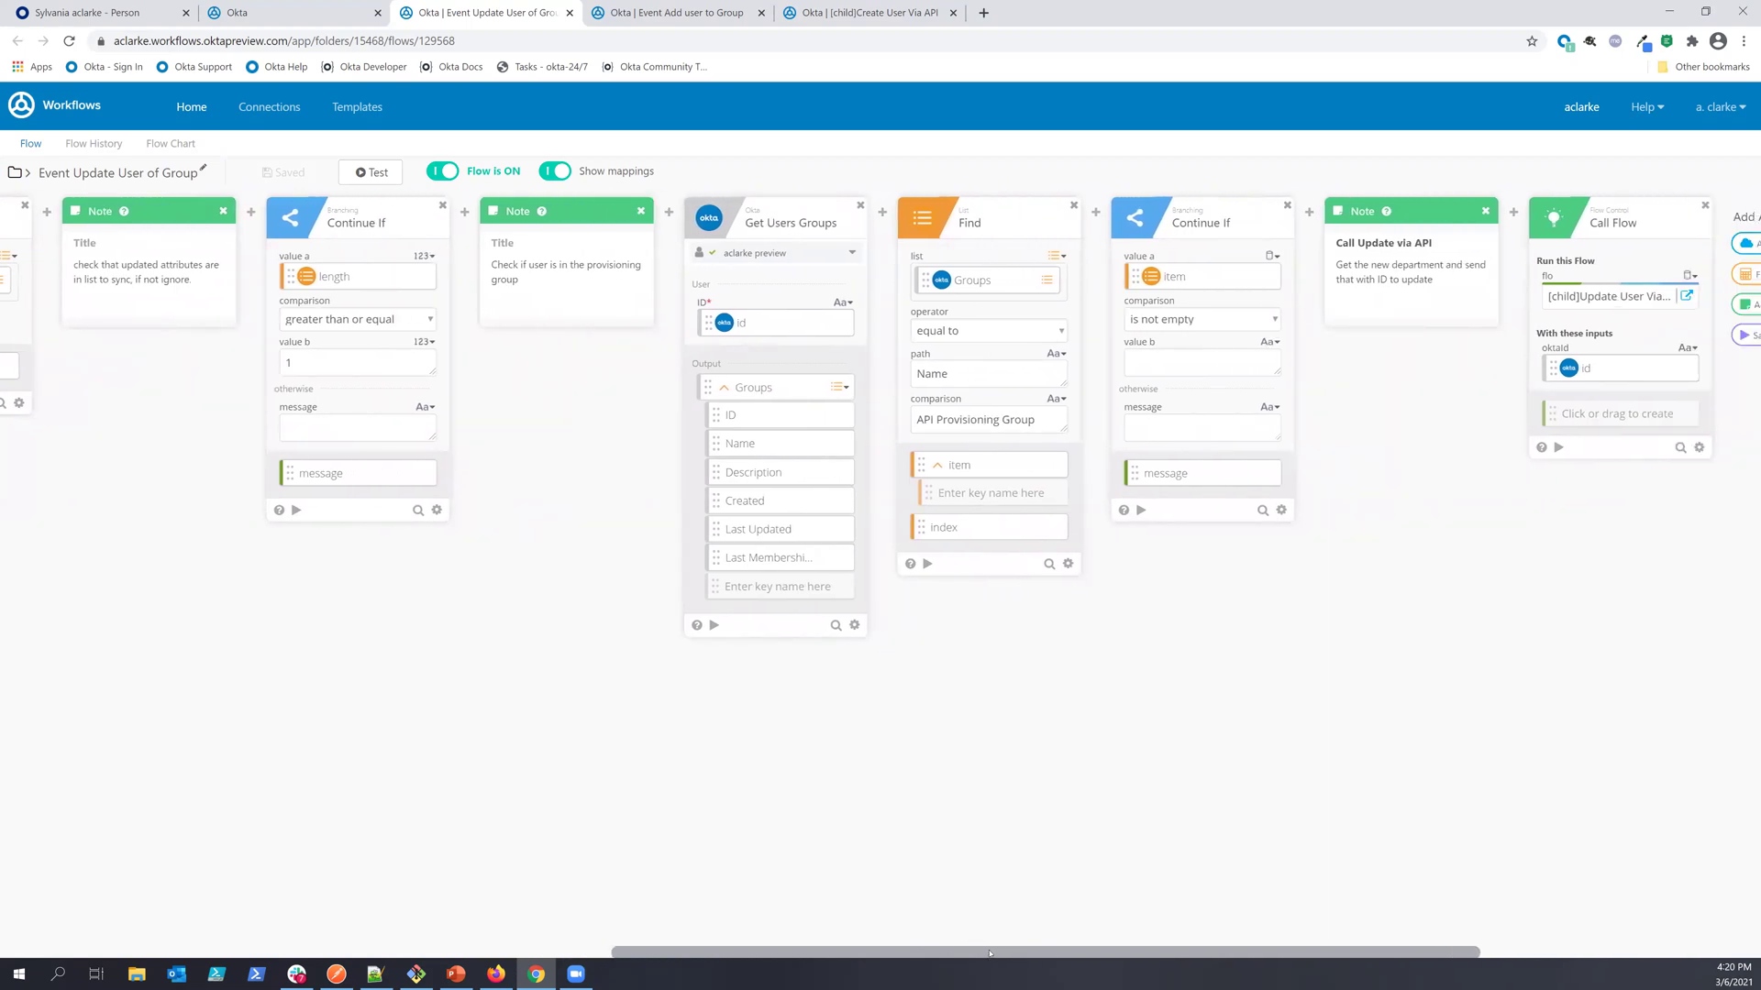
drag(946, 954, 752, 954)
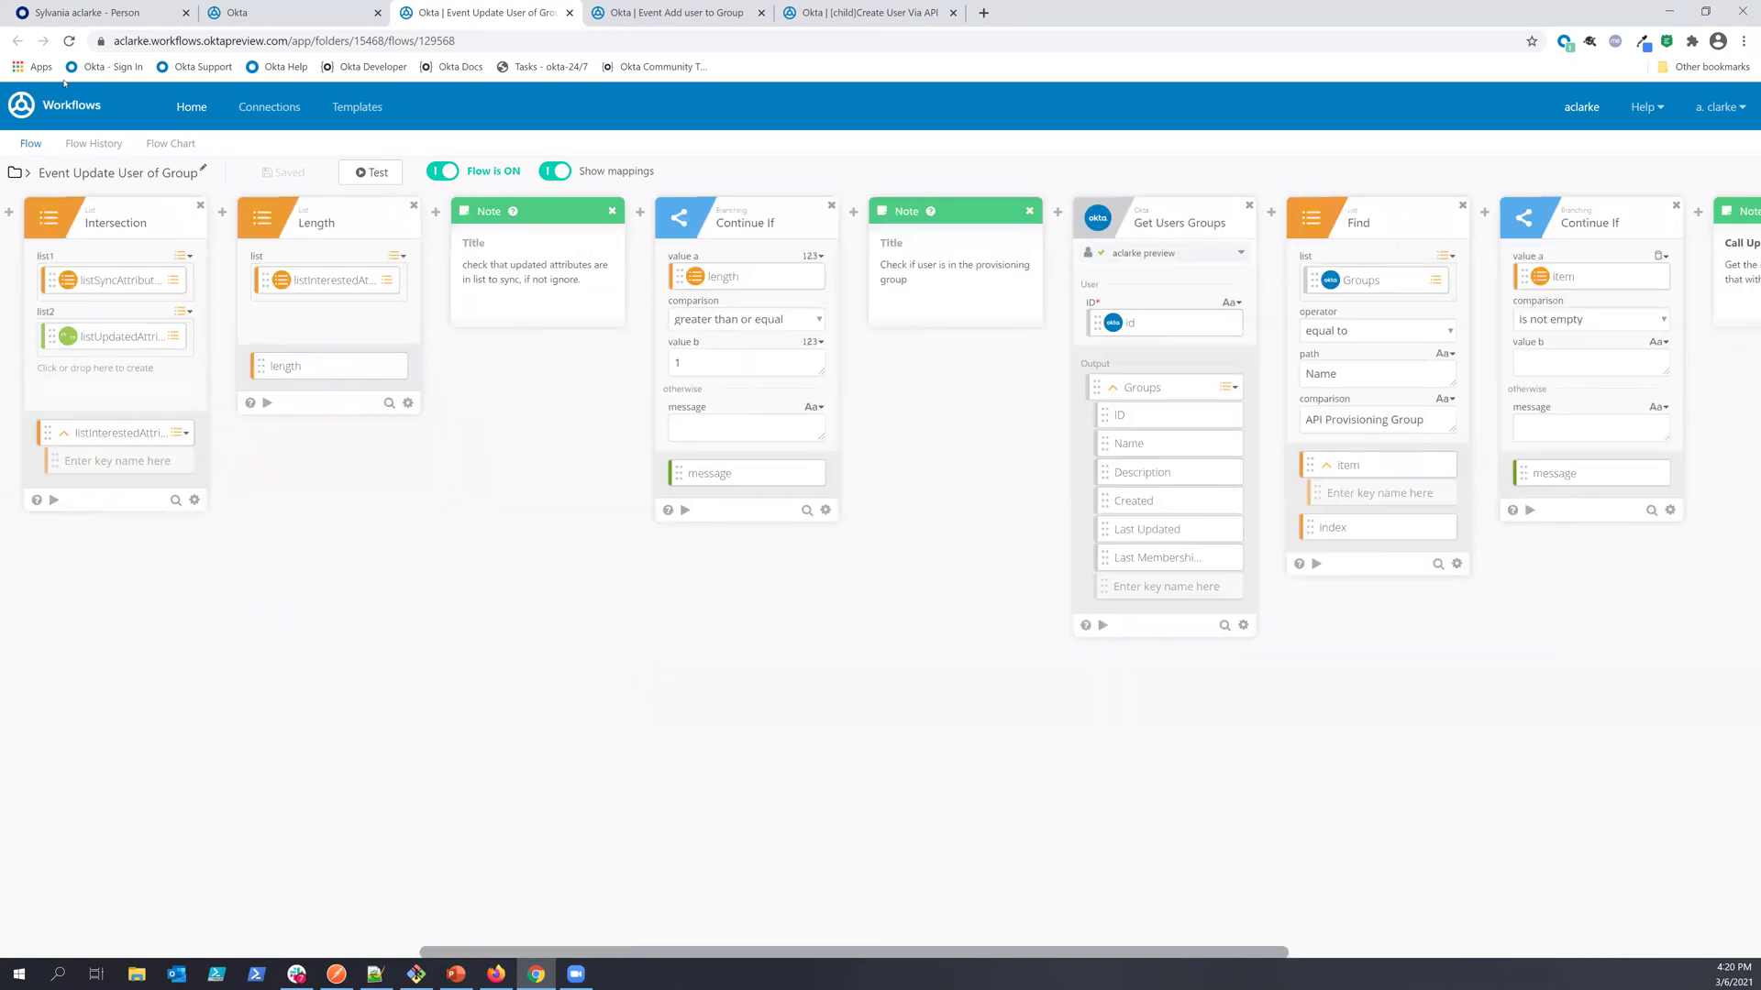
Check the Event Update User of Group run history from trigger to Call Flow, then return to TP_RemoteSync
click(102, 145)
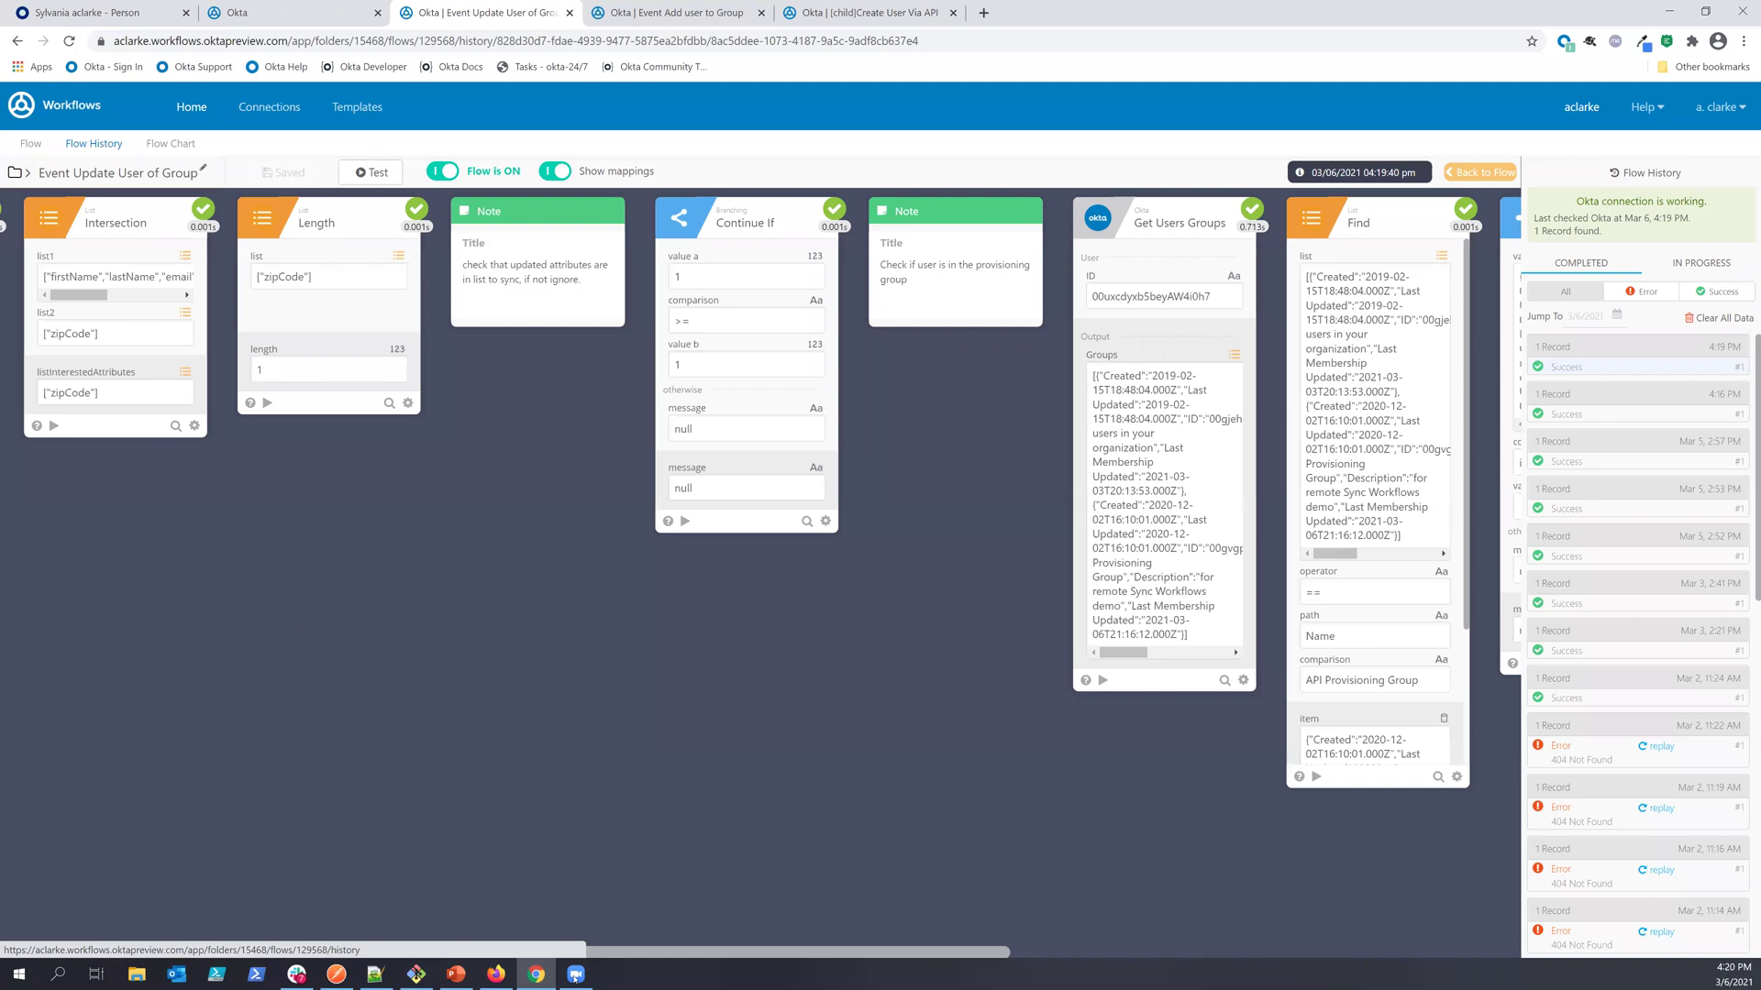
drag(633, 954, 186, 921)
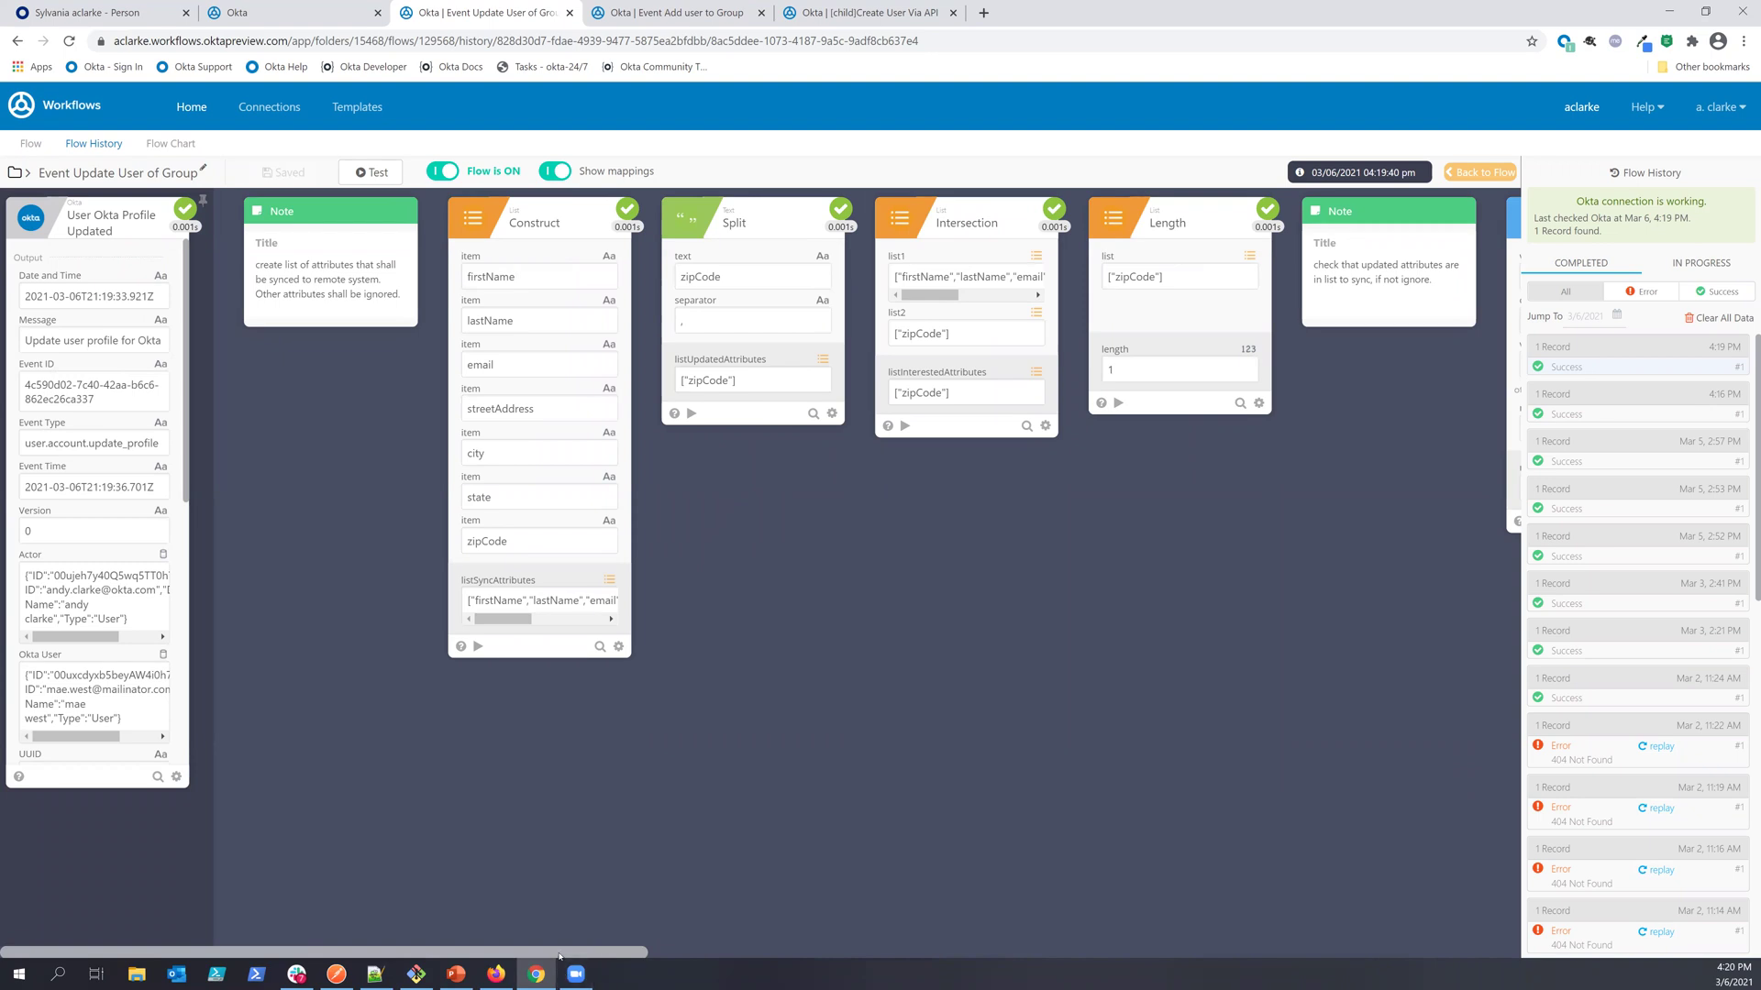
drag(560, 956, 871, 957)
scroll(872, 956, right, 5)
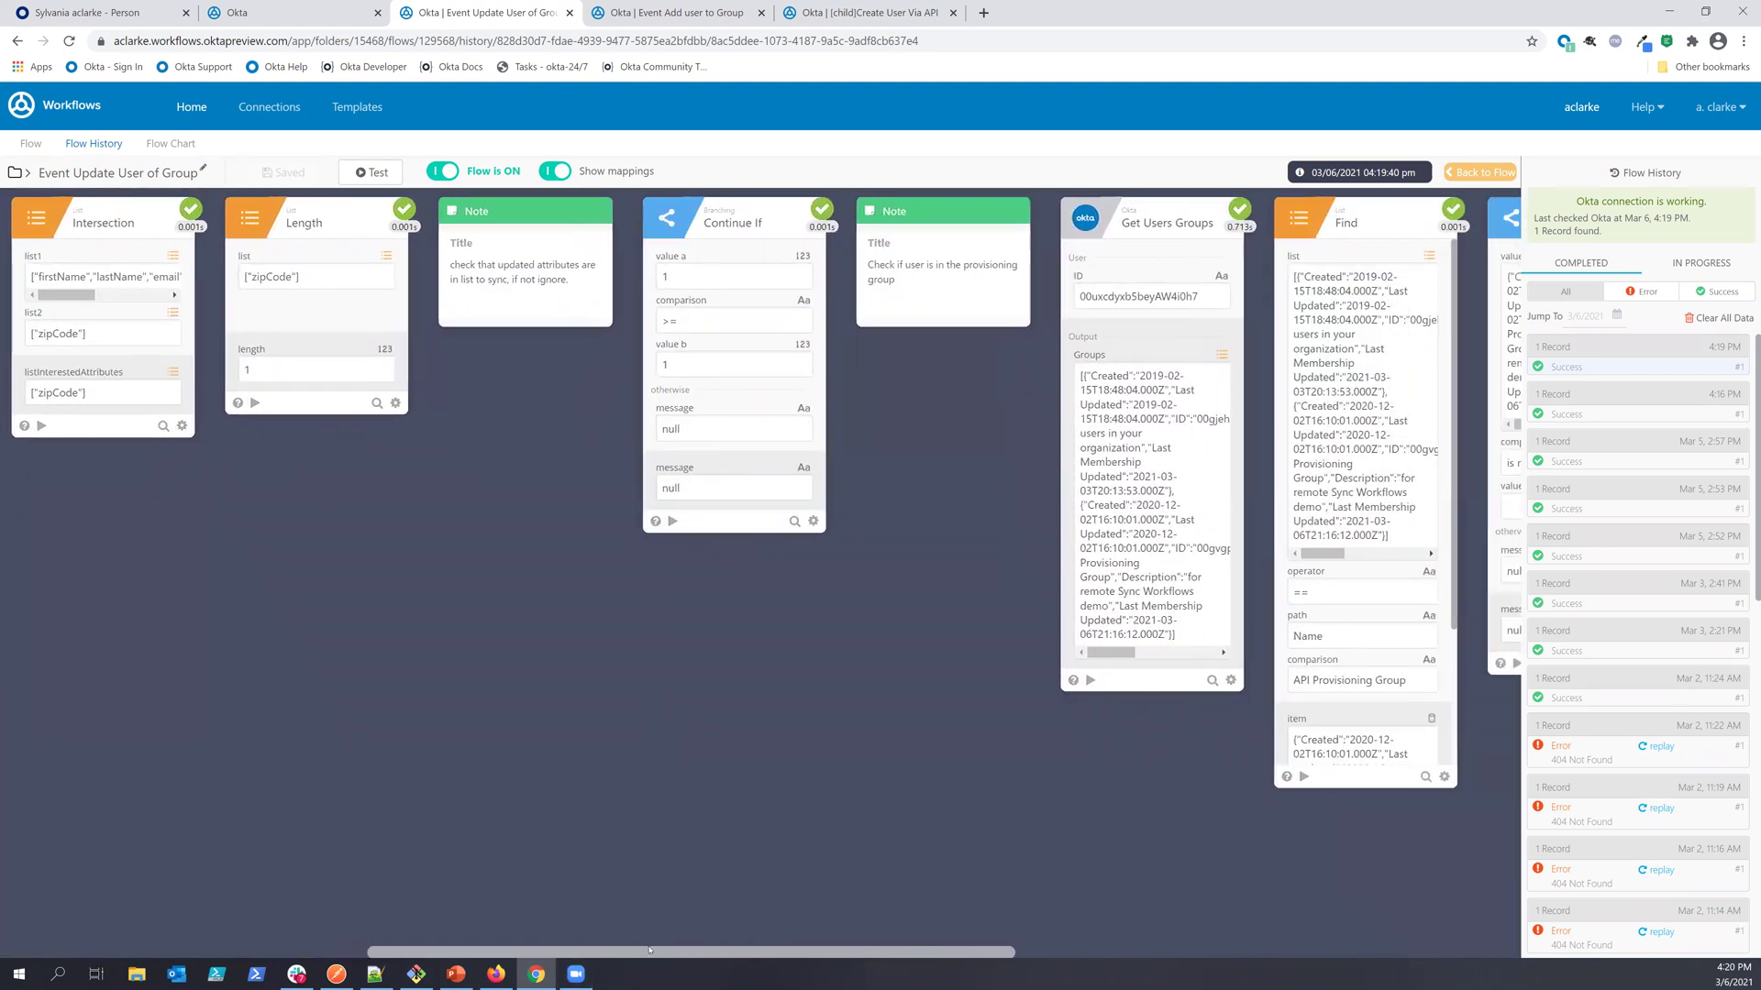
drag(746, 957, 998, 962)
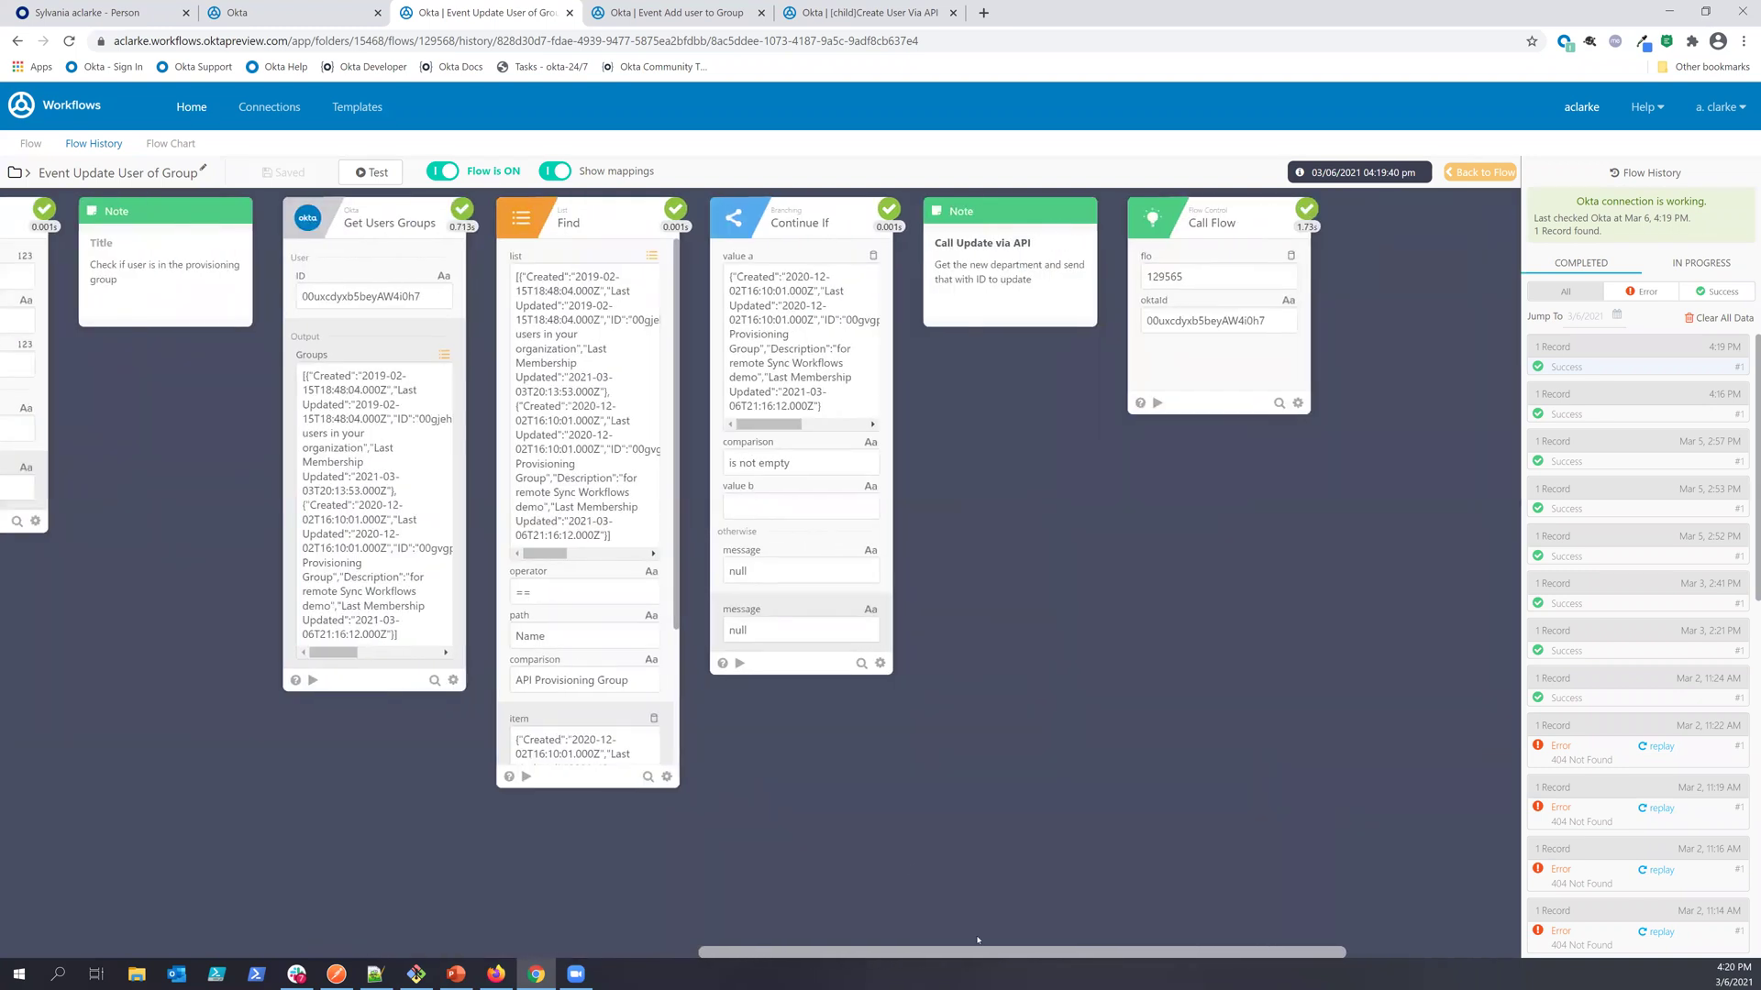
click(275, 13)
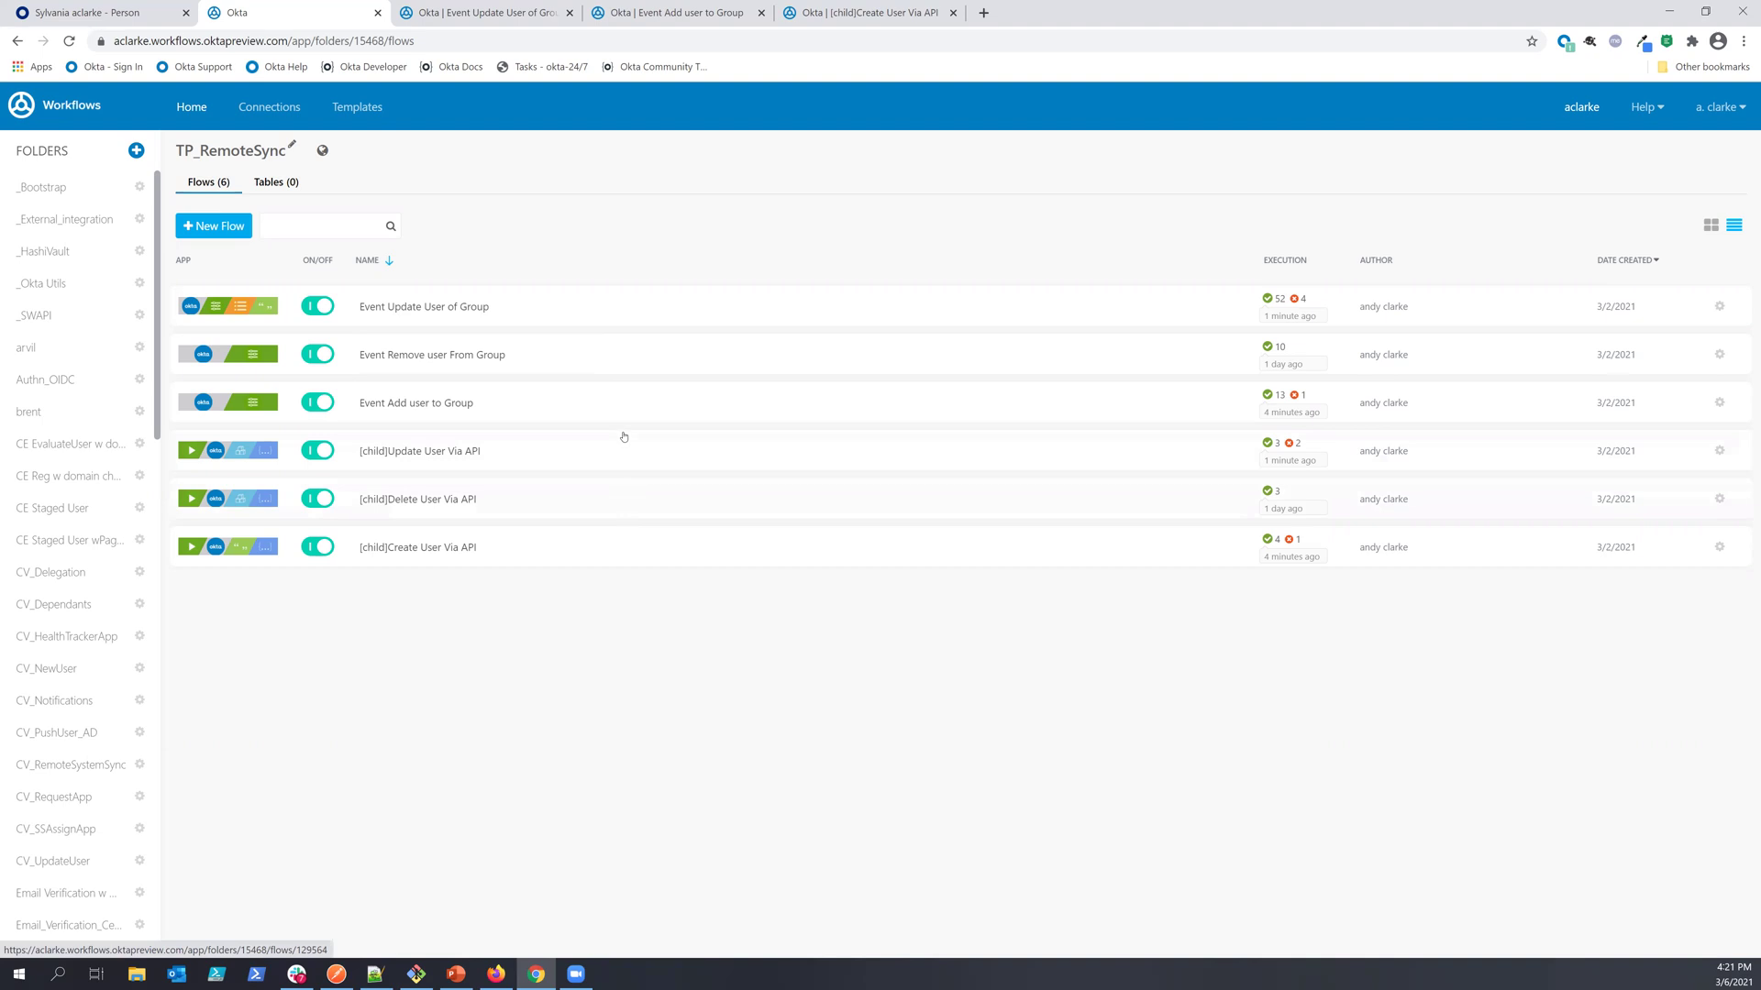
mouse_move(614, 407)
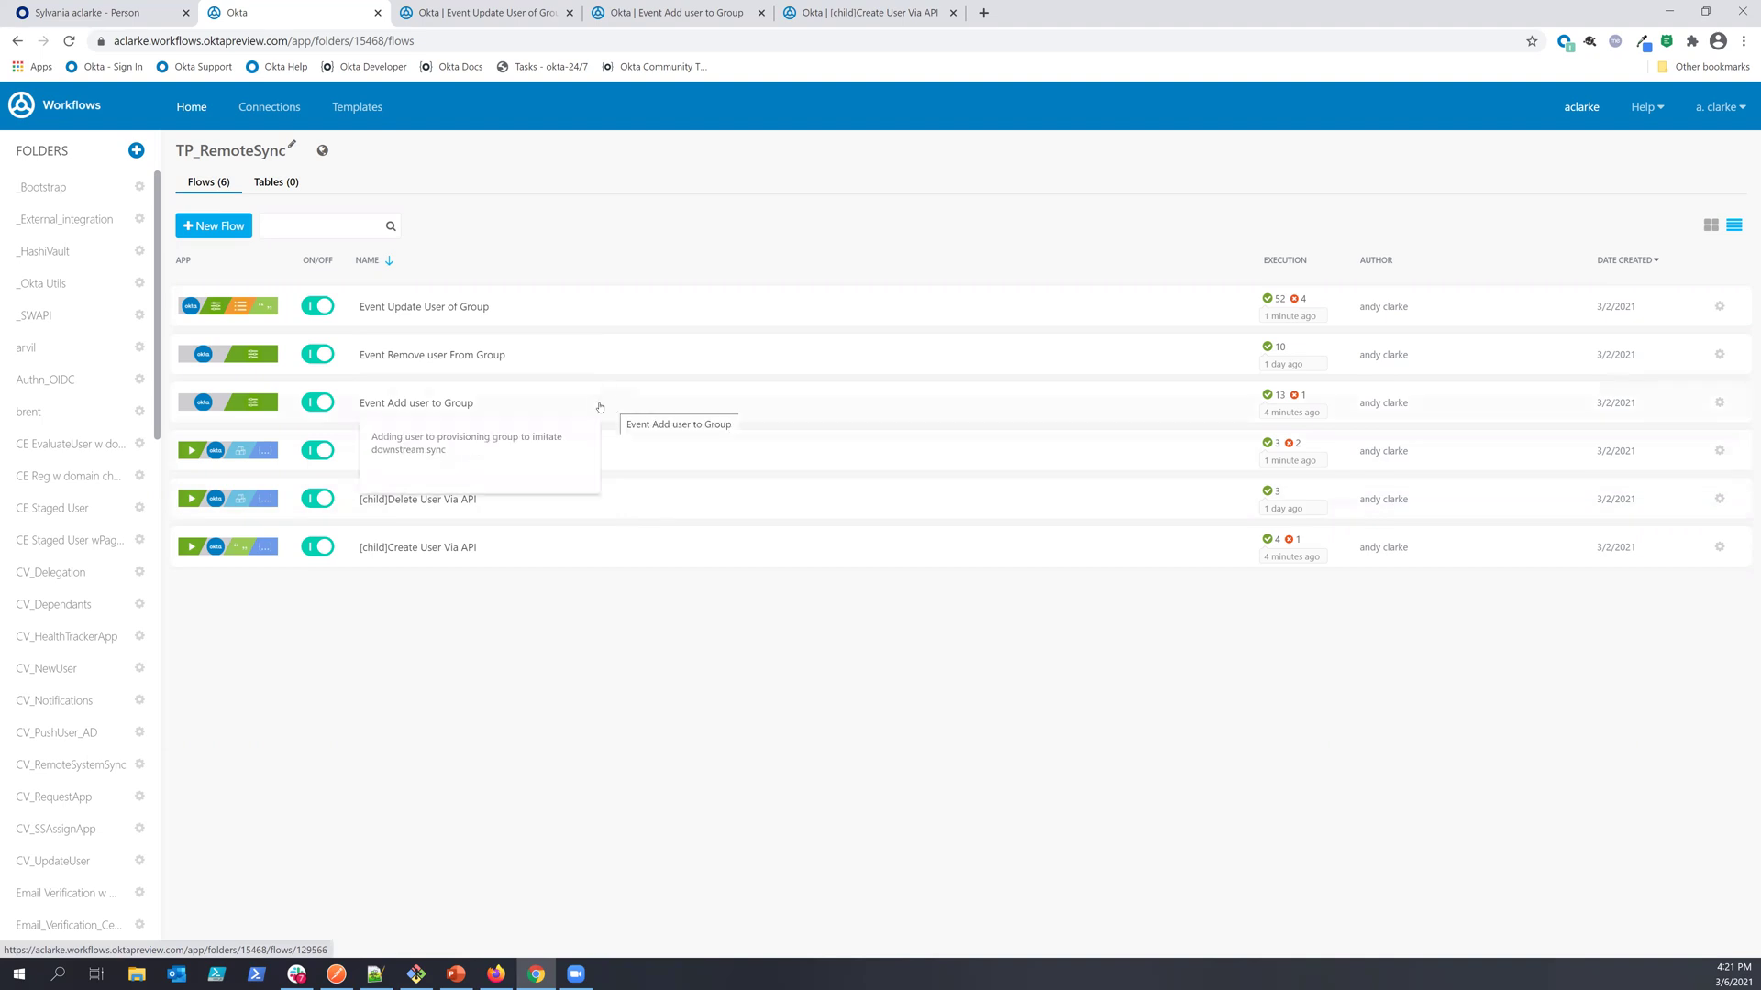